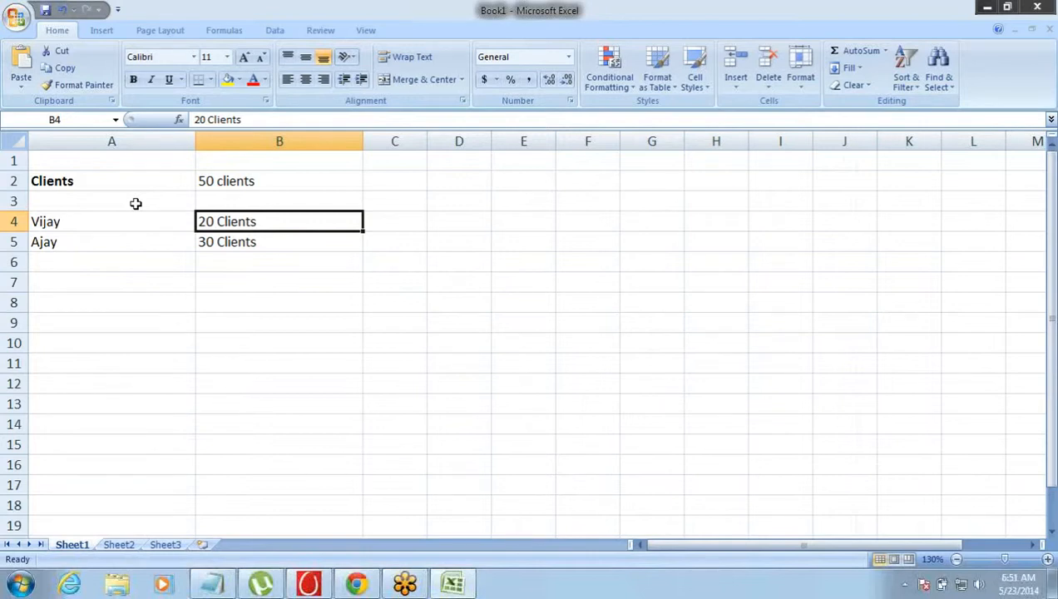
- Examine the total client allocation in row 2 and how it is split between the two people in rows 4 and 5
left_click_drag(93, 240, 223, 242)
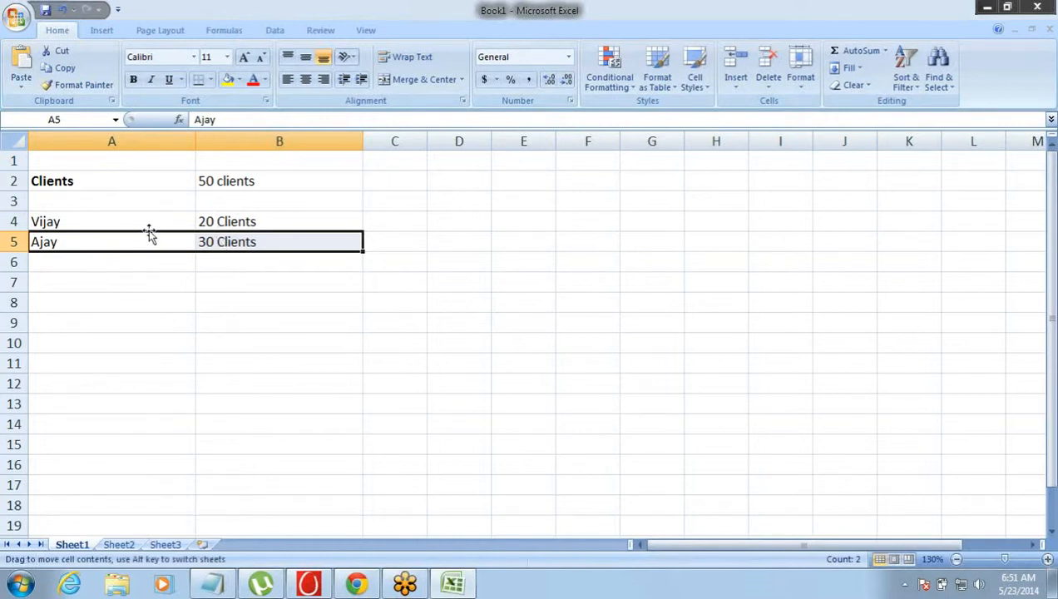
left_click_drag(150, 223, 150, 238)
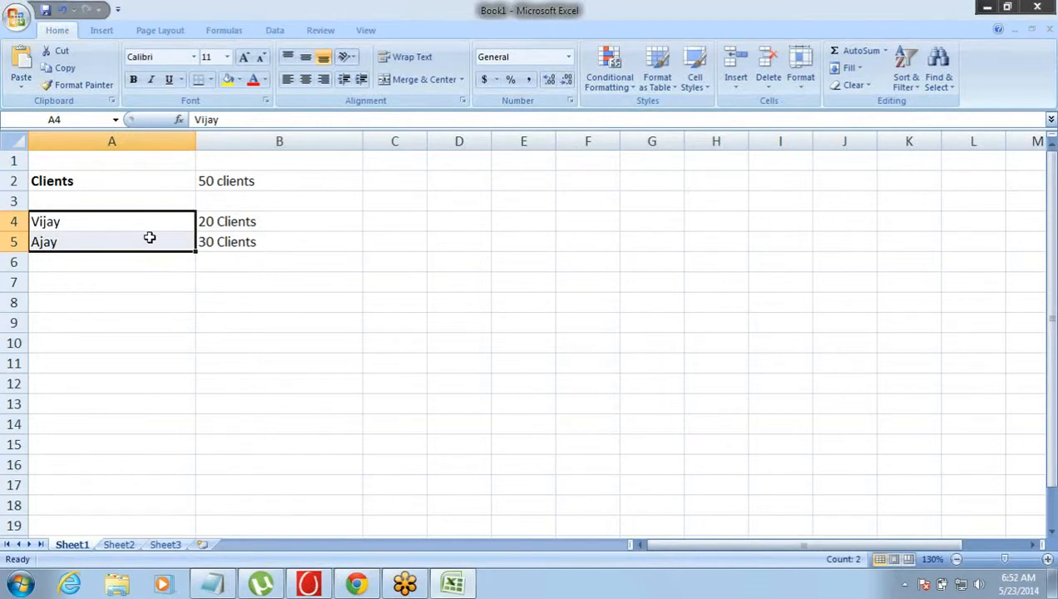
left_click(149, 238)
key("shift+Right")
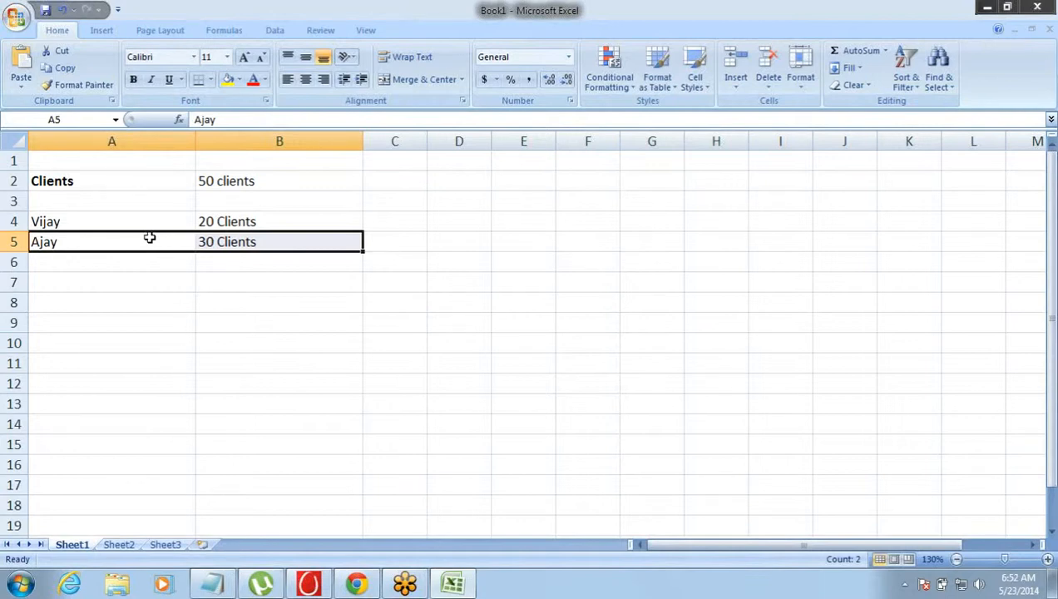
left_click(123, 183)
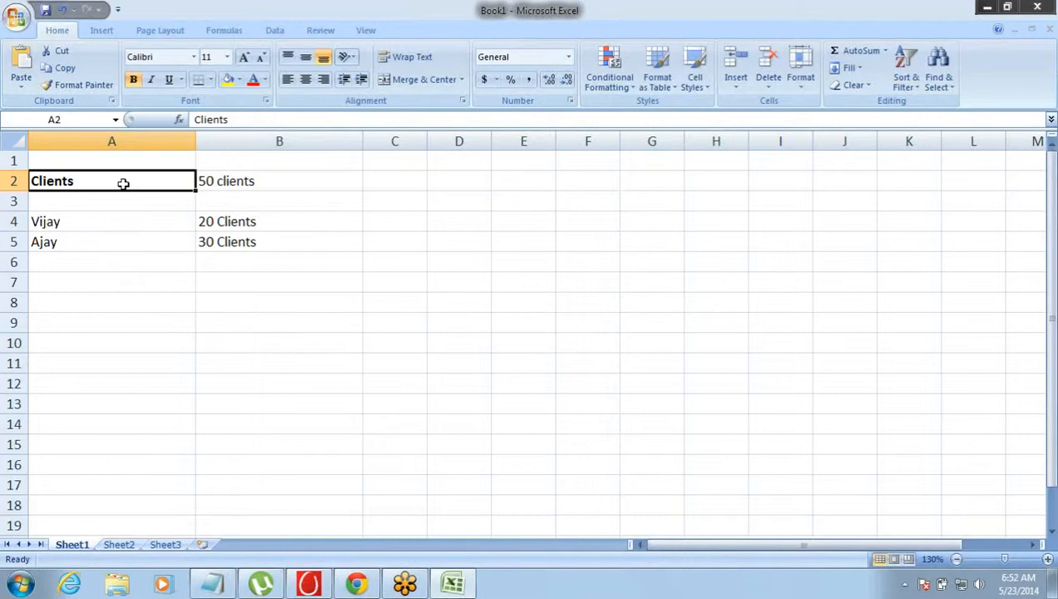
left_click(231, 182)
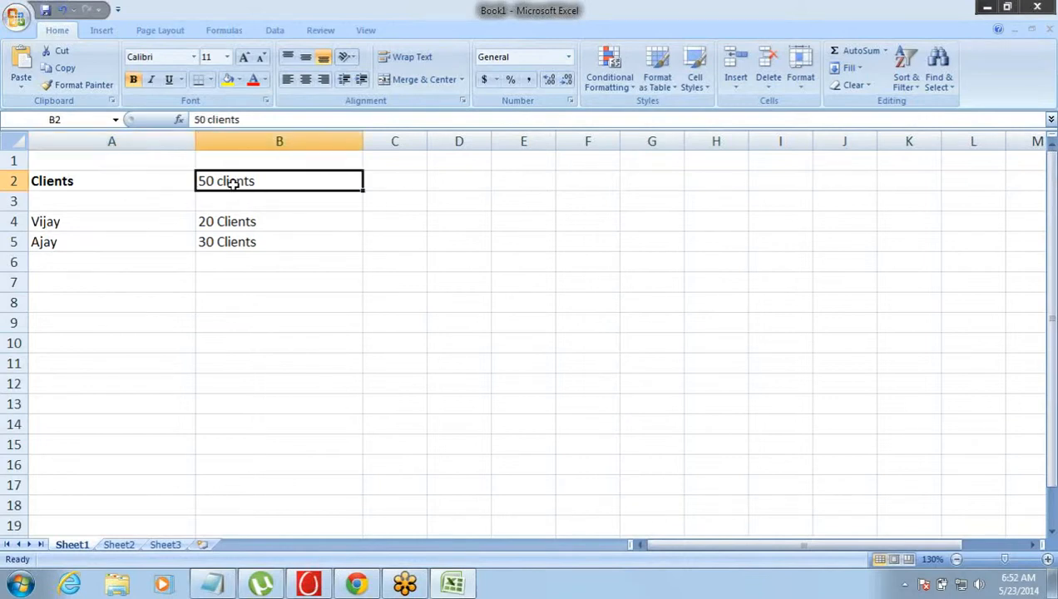
left_click(111, 181)
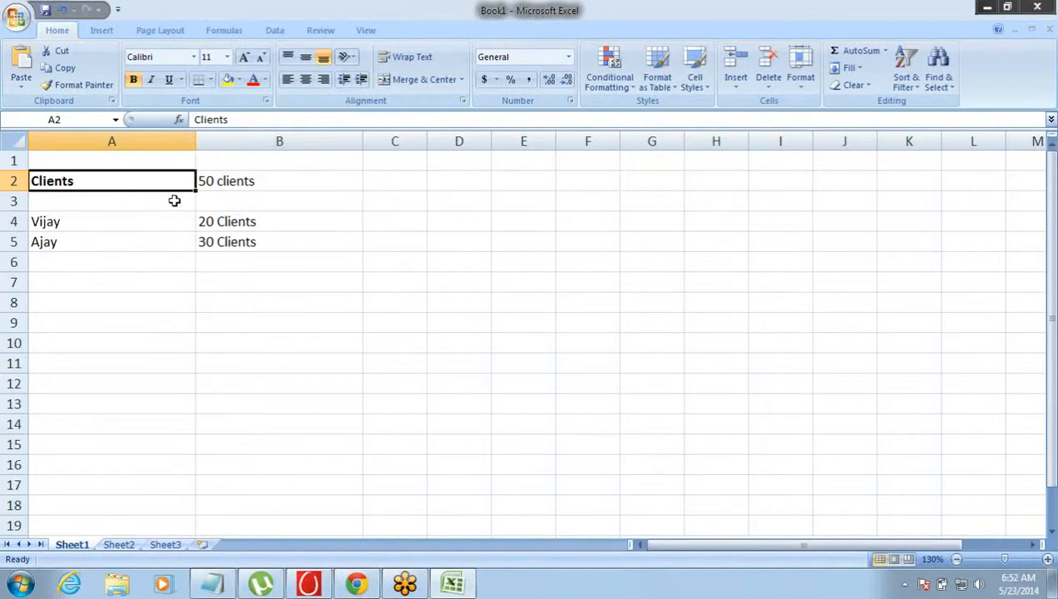
left_click_drag(115, 225, 247, 215)
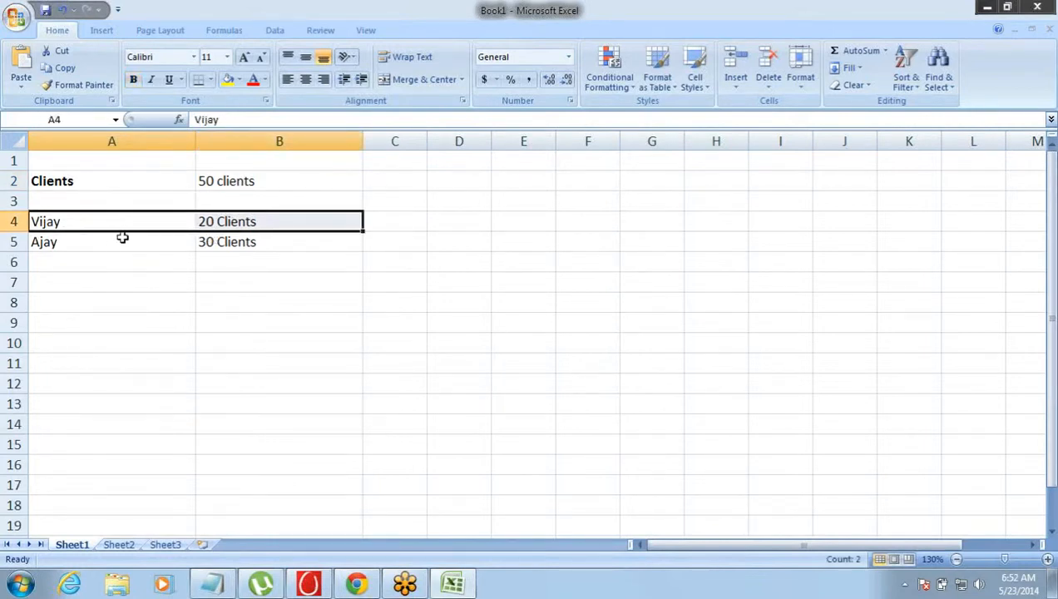
left_click_drag(106, 241, 232, 241)
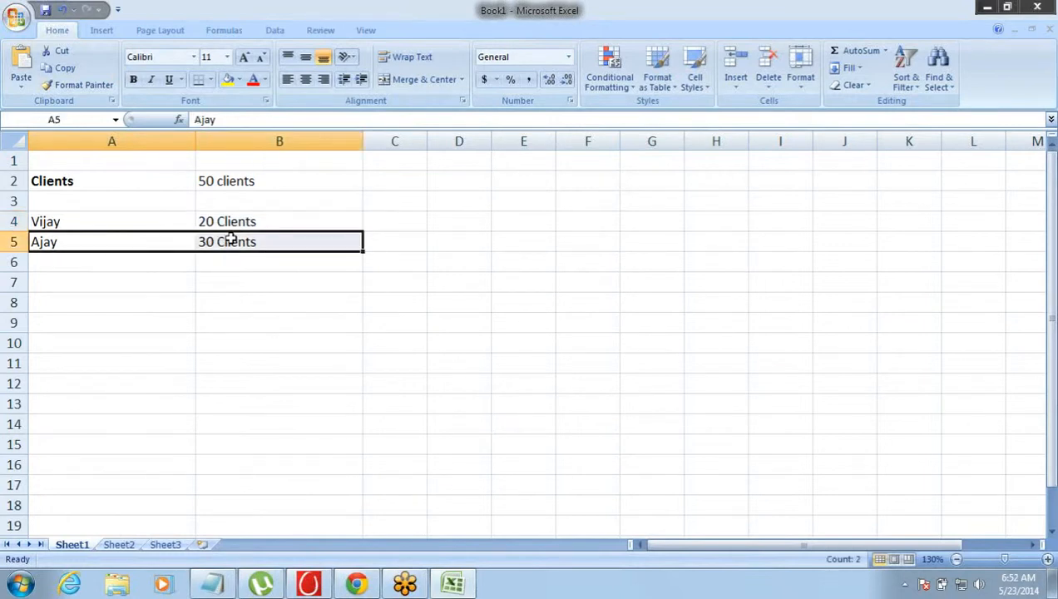
left_click_drag(141, 182, 244, 180)
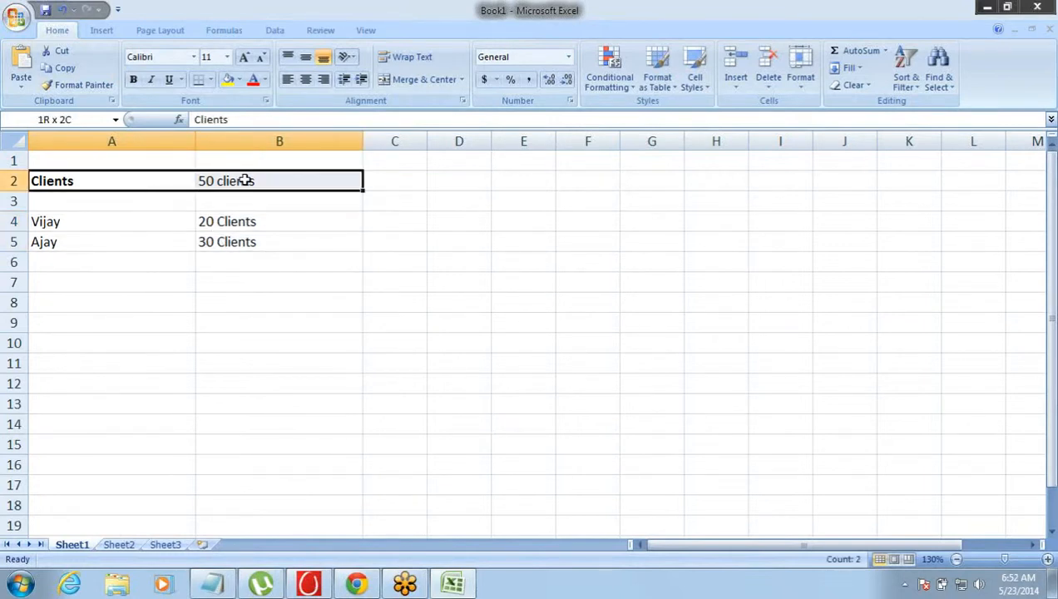
double_click(244, 181)
mouse_move(244, 180)
left_mouse_down()
mouse_move(157, 174)
mouse_move(243, 172)
left_mouse_up()
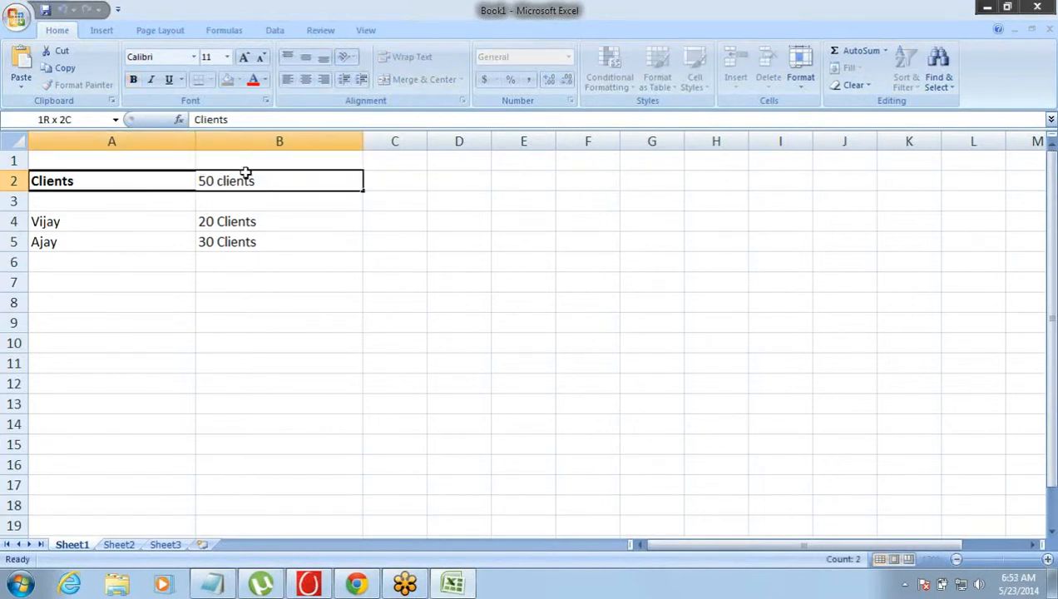
left_click(154, 224)
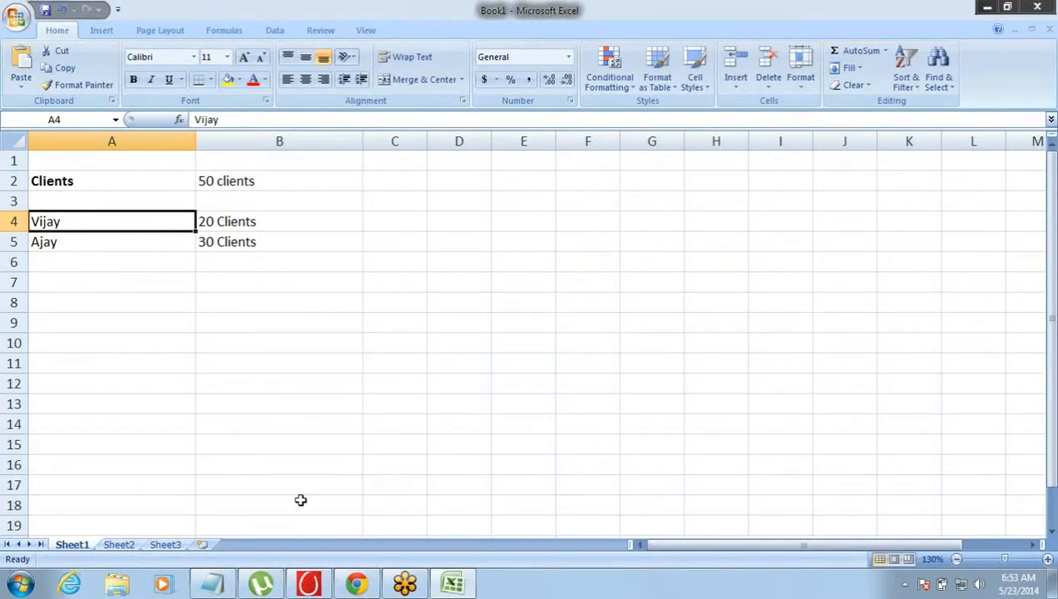
- Switch to the Notepad notes and add the line "Private / Public" below the Sharing Settings heading, separated by a blank line
mouse_move(341, 582)
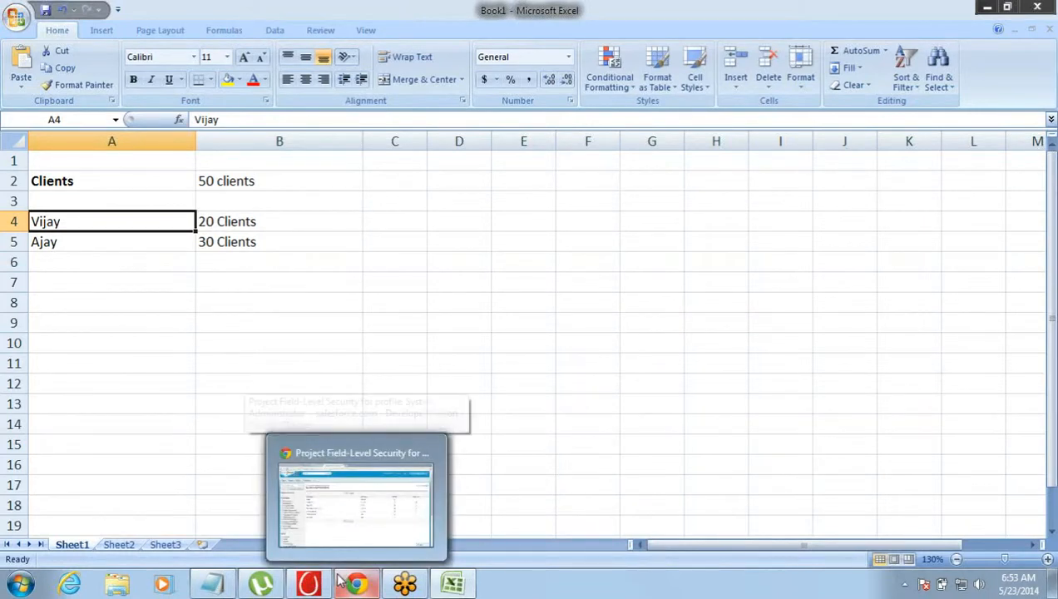
left_click(347, 507)
left_click(215, 585)
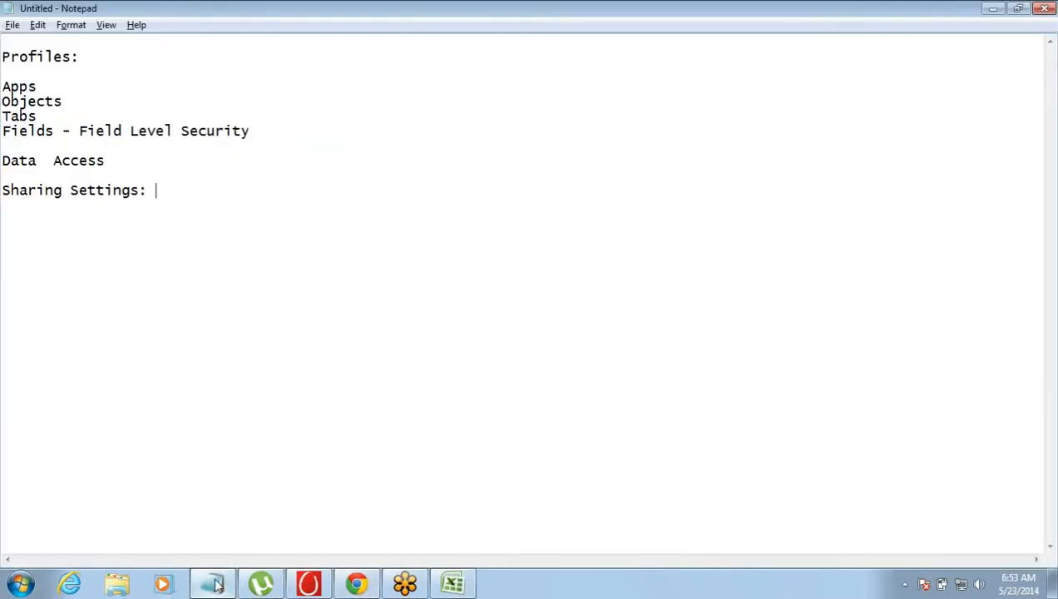
key("Return")
key("Return")
type("Private / ")
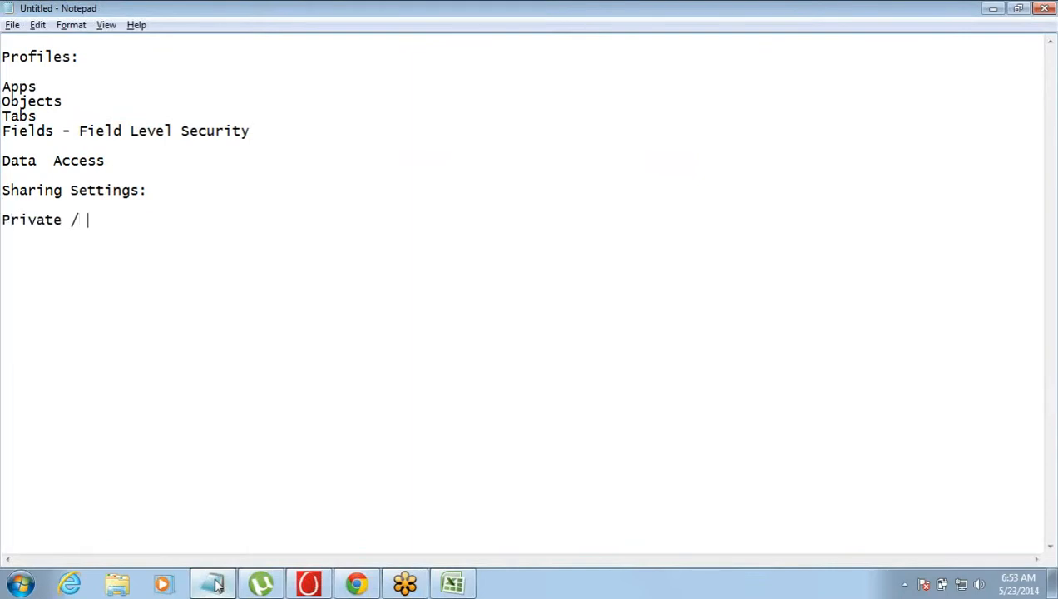
type("Public")
- Highlight the words "Private" and "Public" one after the other in the Sharing Settings notes
key("ctrl+Left")
key("ctrl+Left")
key("ctrl+Left")
key("ctrl+shift+Right")
key("shift+Left")
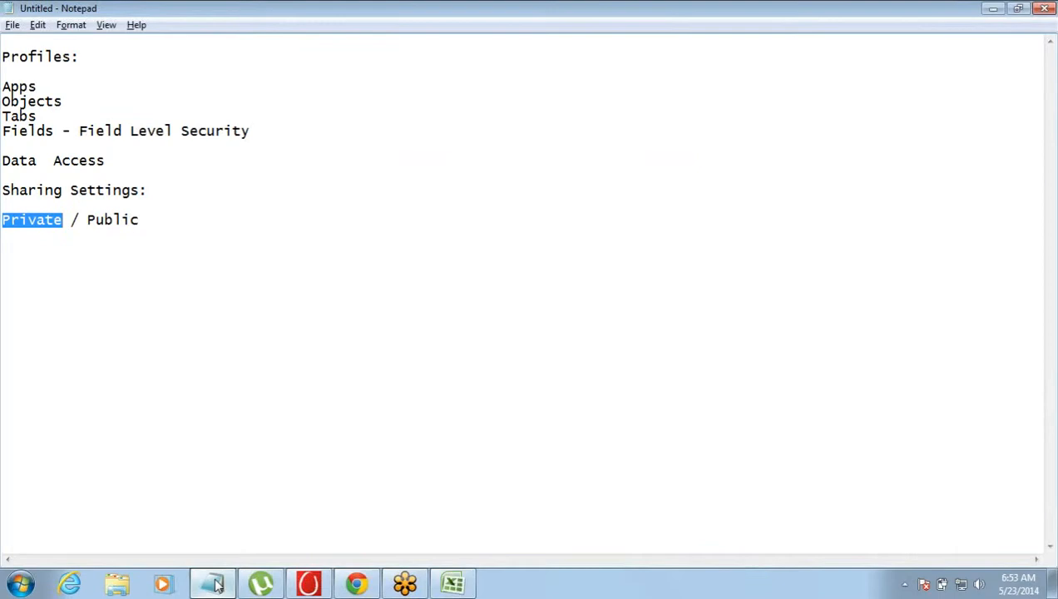
key("End")
key("ctrl+shift+Left")
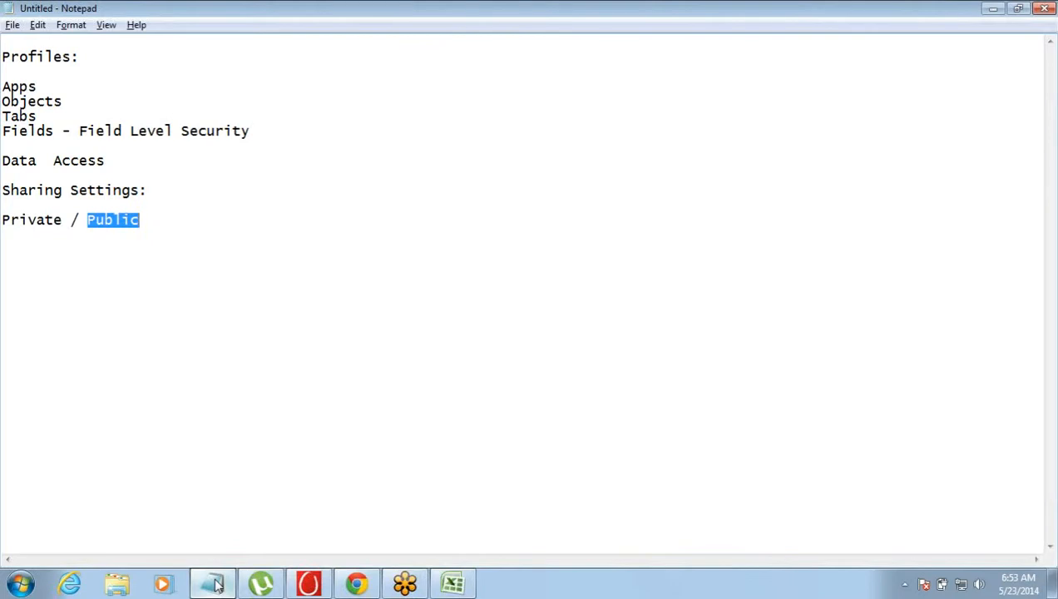
key("Right")
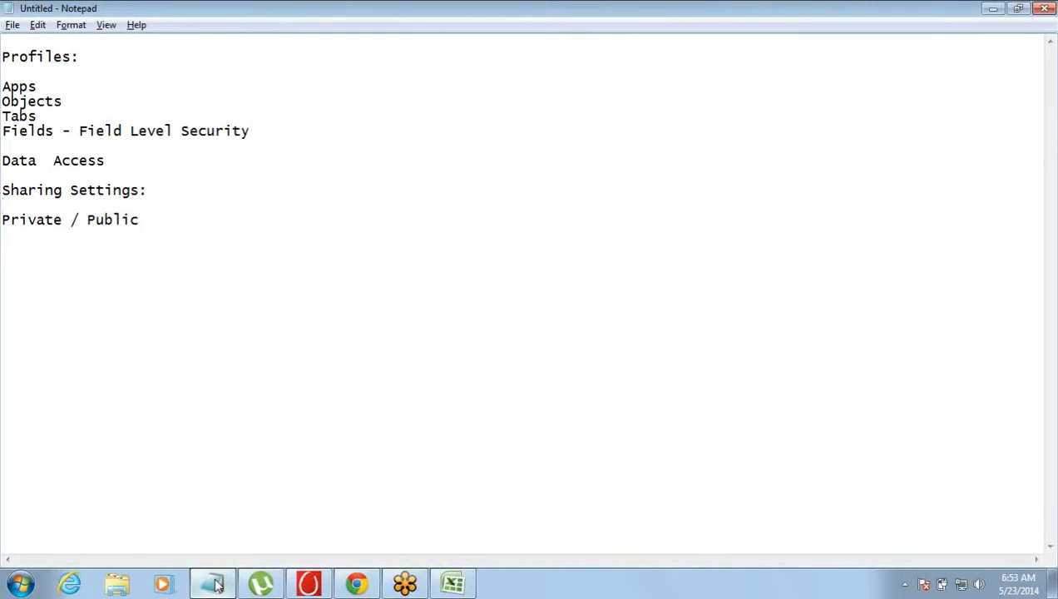
- Insert the line "OWD - Prganization Wide Default" above "Private / Public" and indent the "Private / Public" line by one tab
key("Up")
key("Return")
type("O")
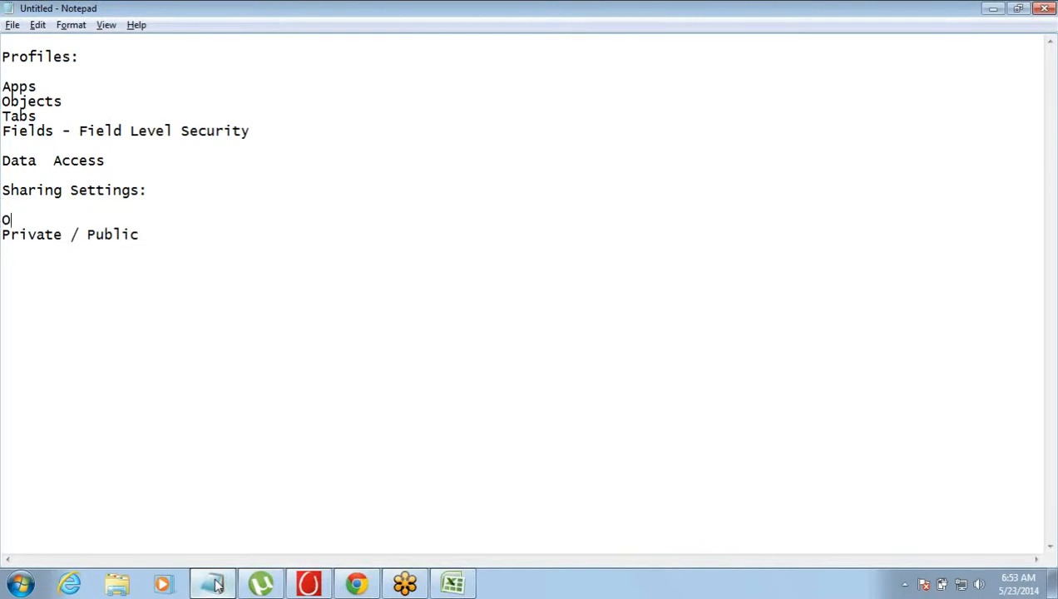
type("WD - Prgani")
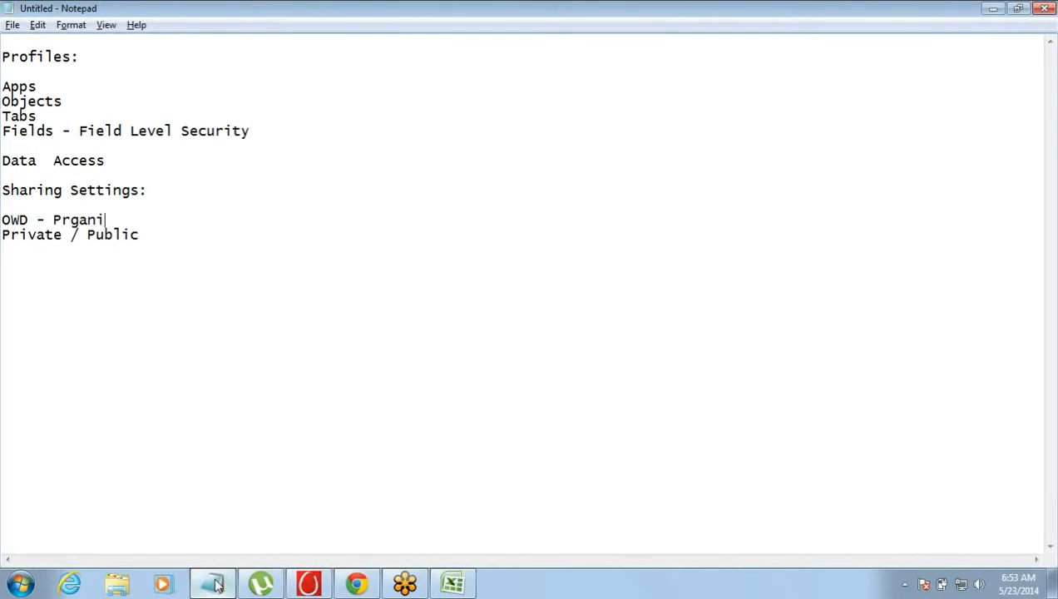
type("zation Wid")
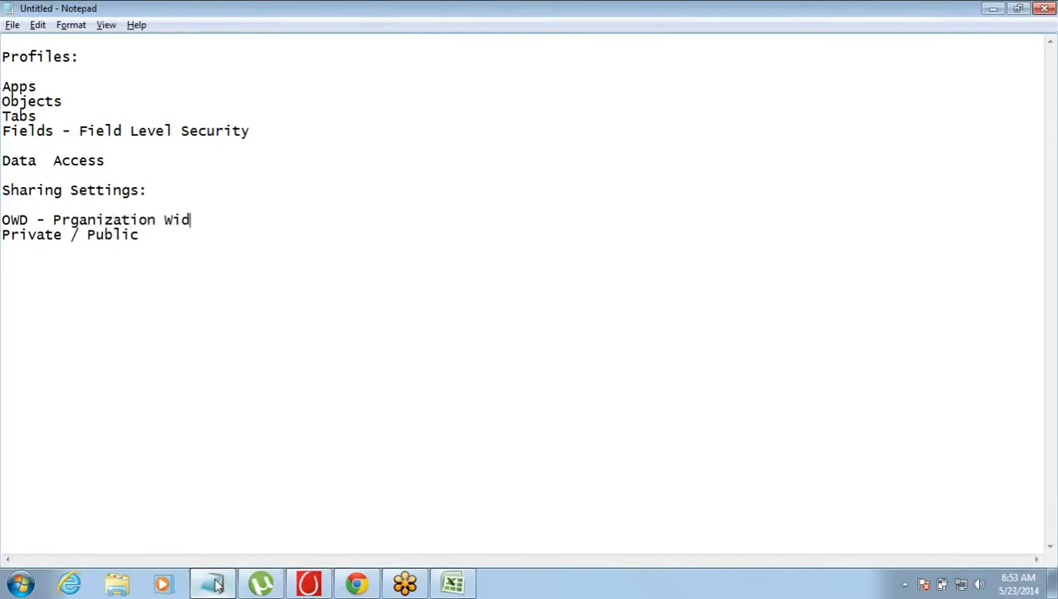
type("e Default")
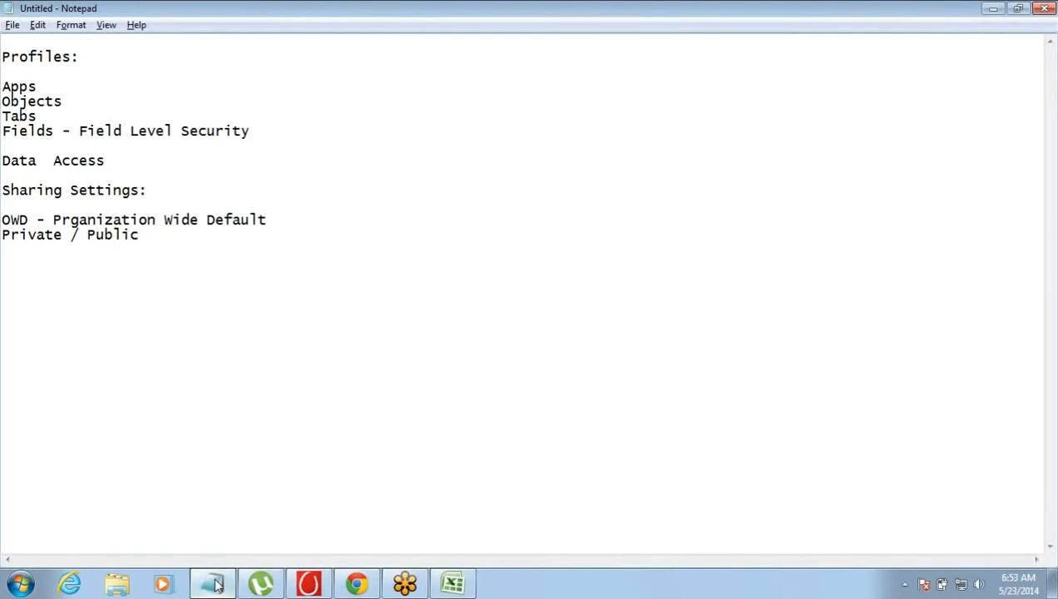
key("Tab")
- Correct the misspelled "Prganization" in the OWD line to "Organization"
key("Up")
key("Left")
key("Left")
key("Left")
key("Left")
key("Left")
key("Left")
key("Left")
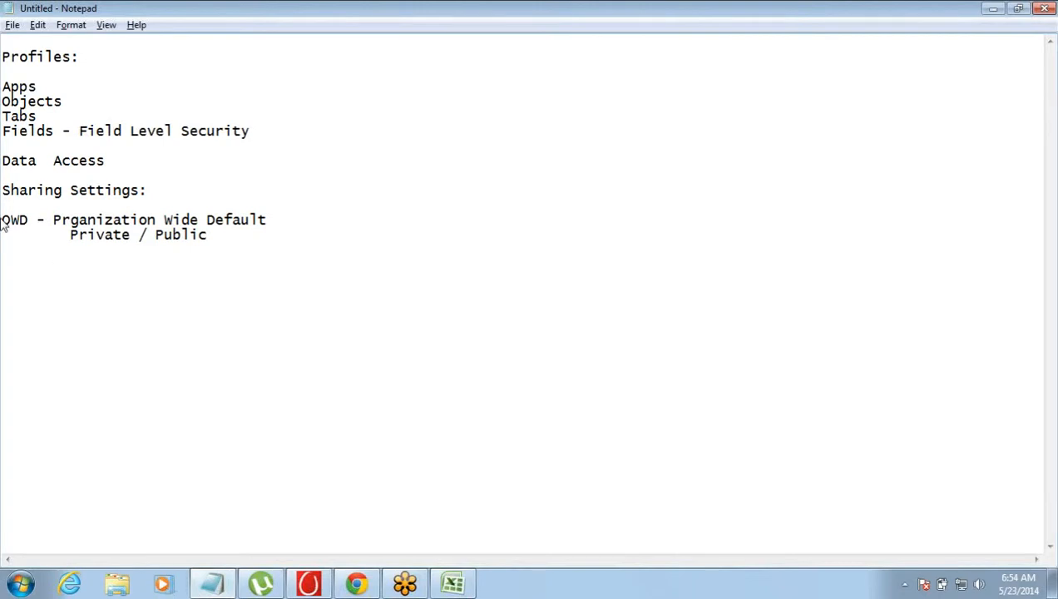
left_click(53, 220)
key("Delete")
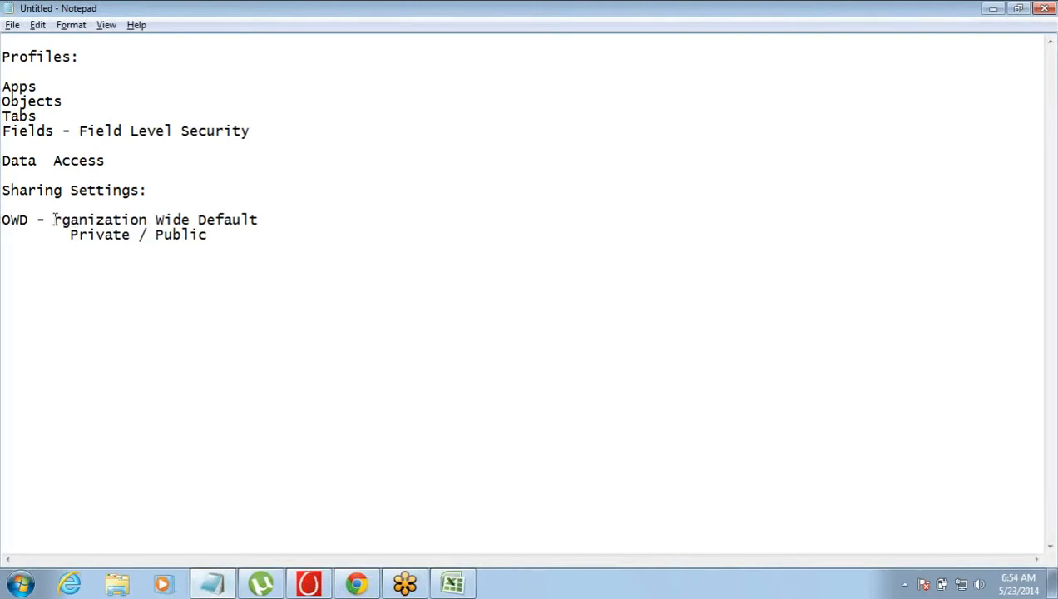
type("O")
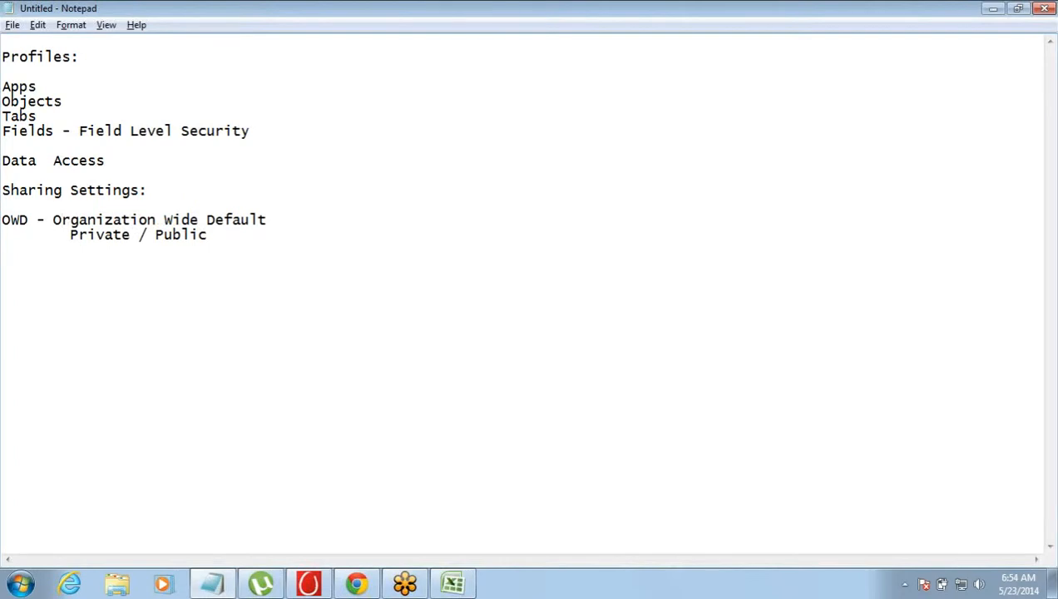
- Switch to Salesforce in Chrome and open the Sharing Settings page under Security Controls in the setup area
left_click(356, 584)
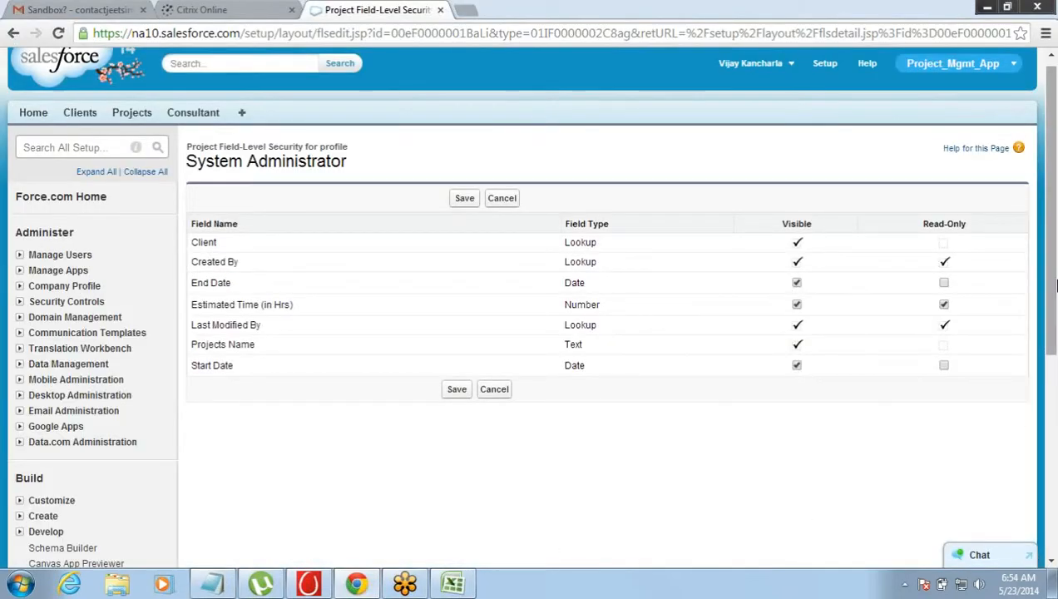
left_click_drag(1054, 278, 988, 227)
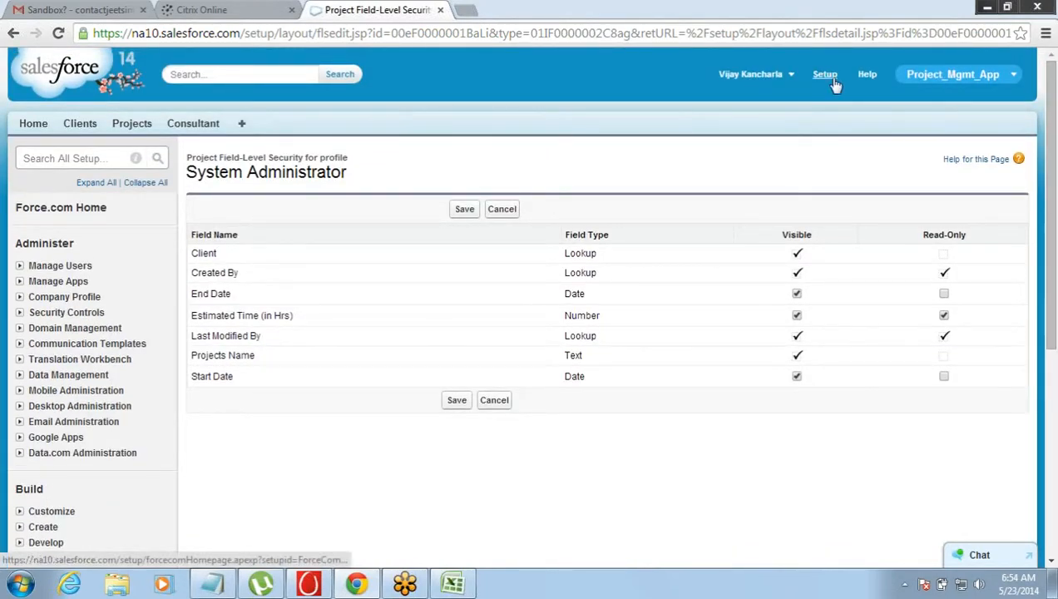
left_click(20, 313)
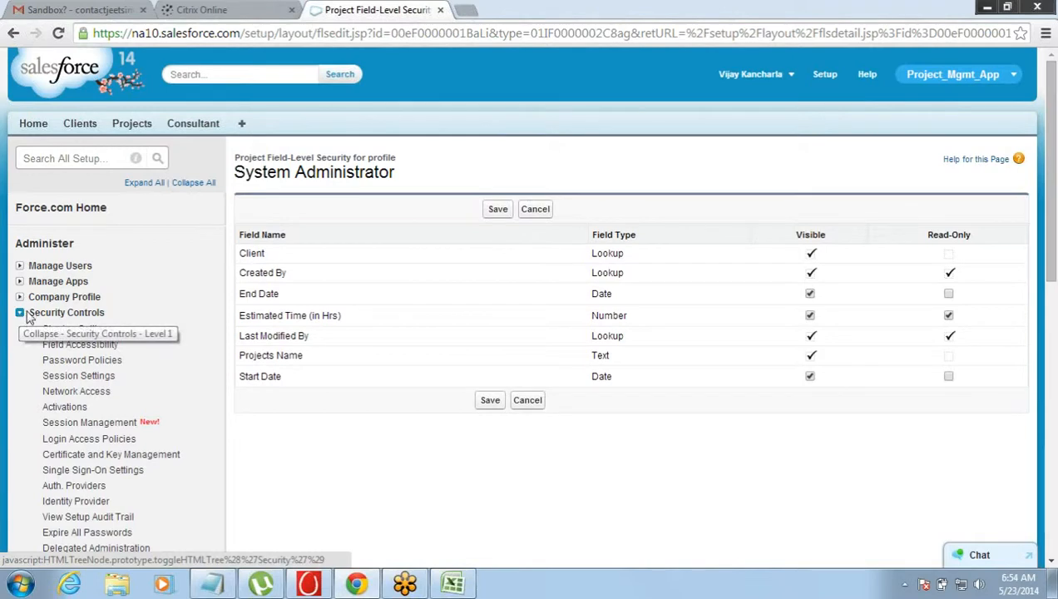
left_click(47, 331)
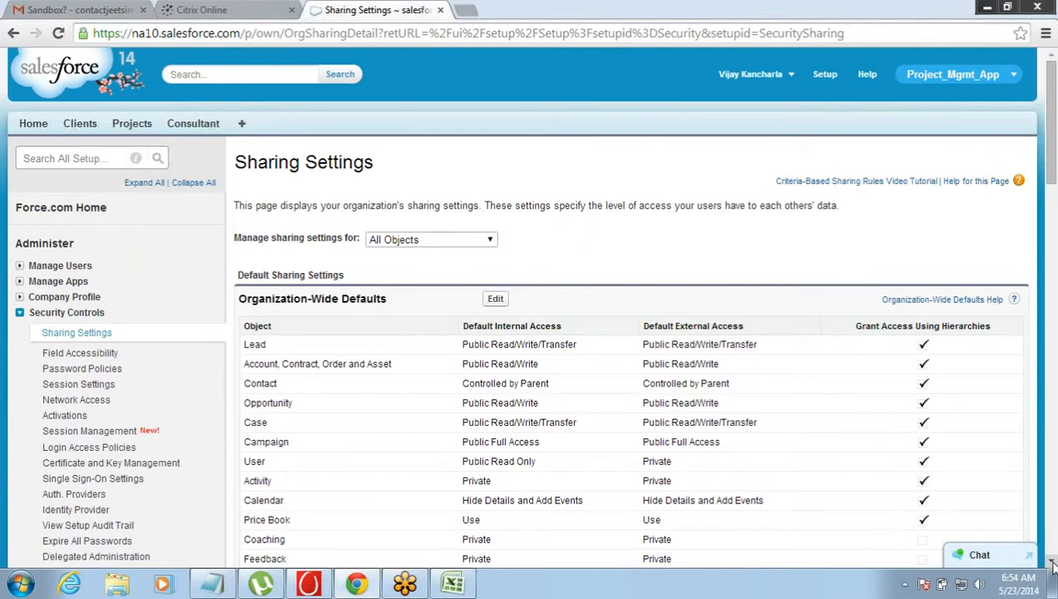
- Examine the Organization-Wide Defaults table and the sharing rules on the Sharing Settings page, highlighting the Organization-Wide Defaults heading
scroll(1052, 565, "down", 3)
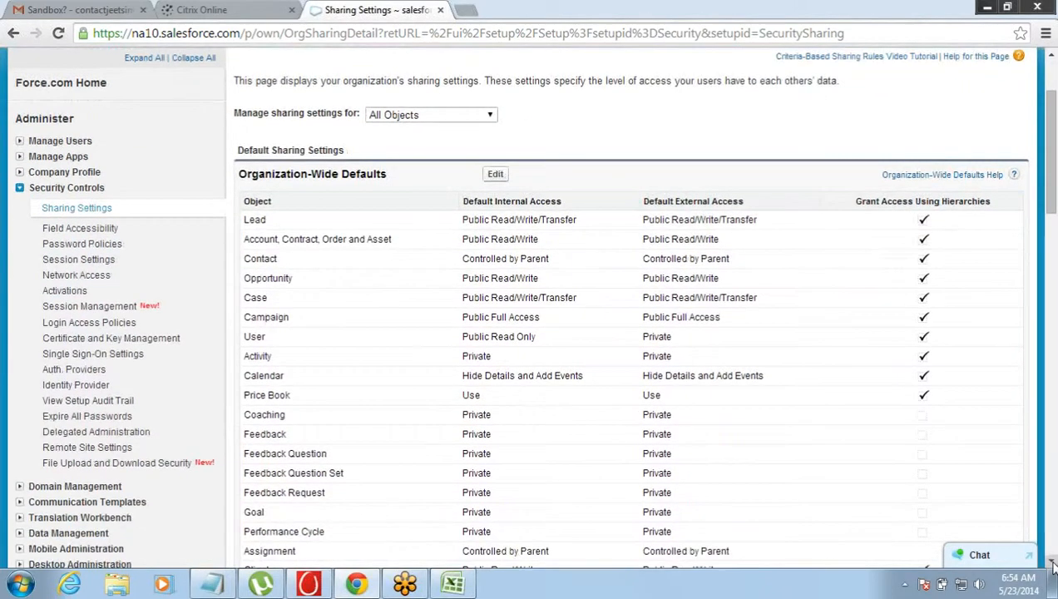
left_click(1052, 565)
left_click(1052, 565)
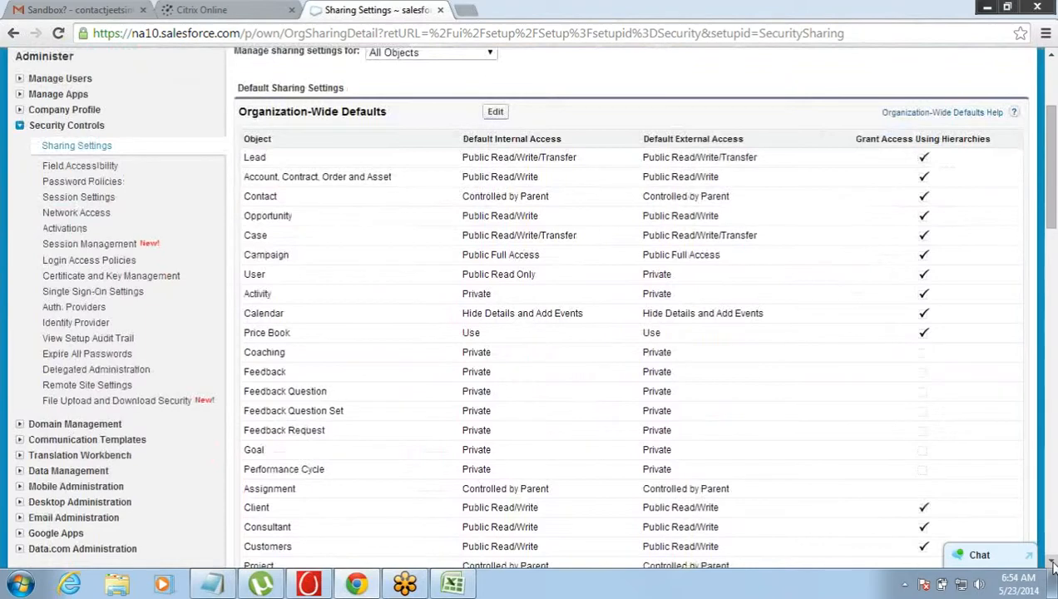
scroll(1056, 362, "down", 5)
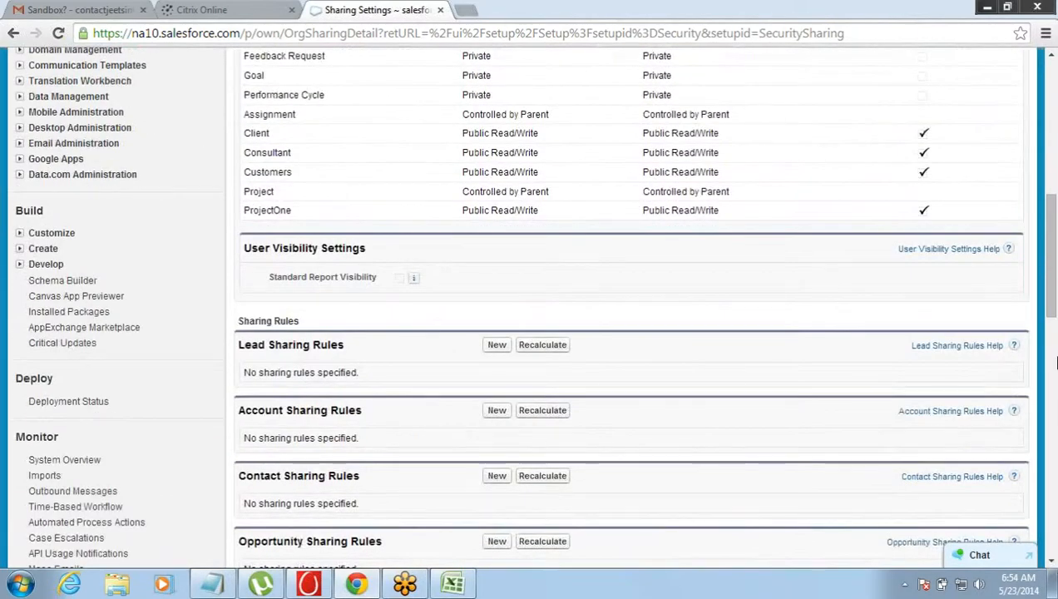
left_click_drag(1054, 301, 1026, 153)
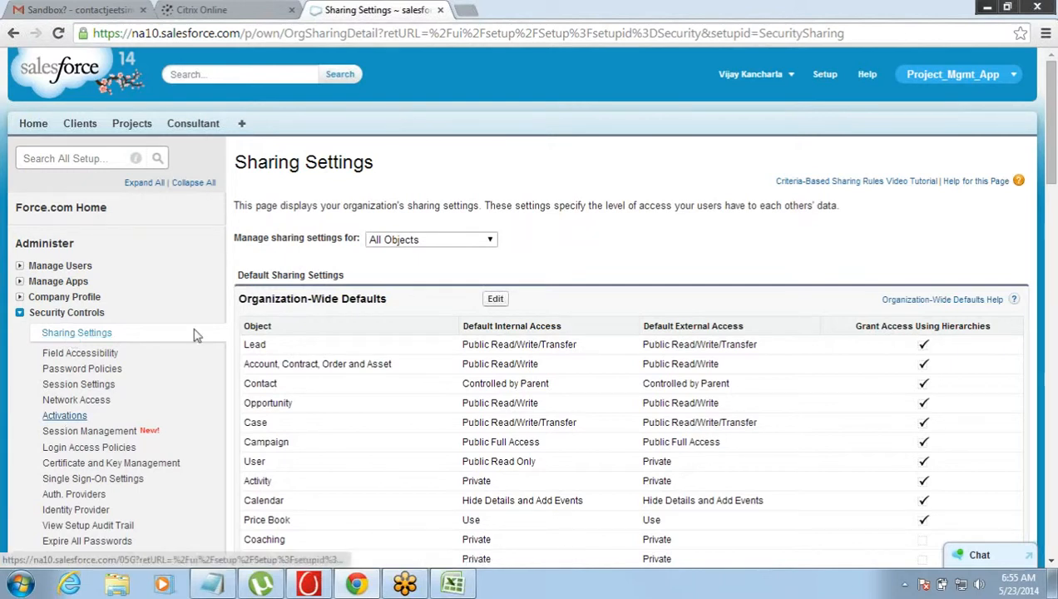
left_click_drag(240, 299, 389, 299)
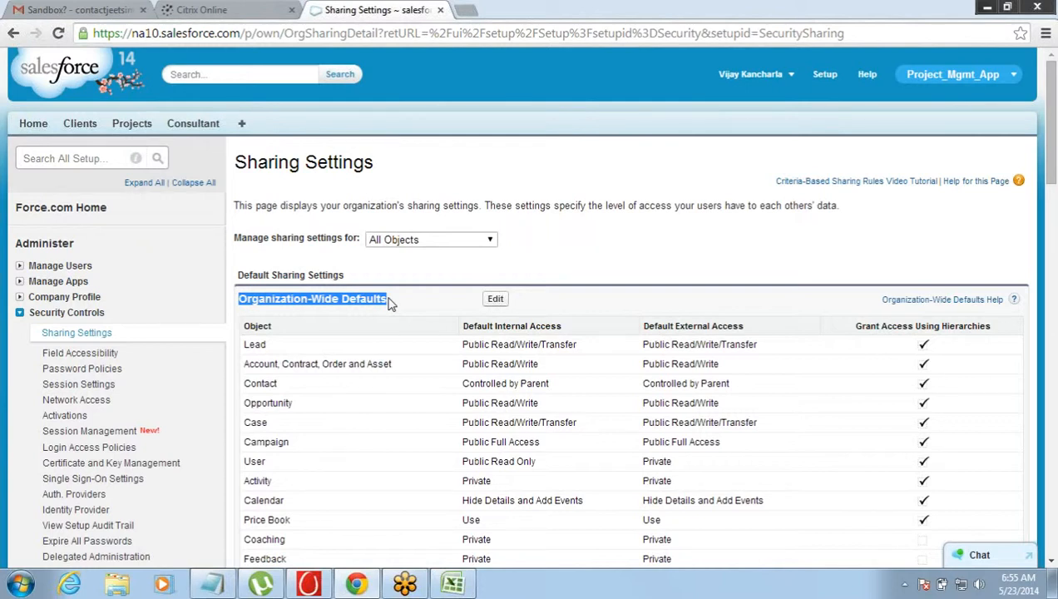
left_click(294, 297)
double_click(295, 298)
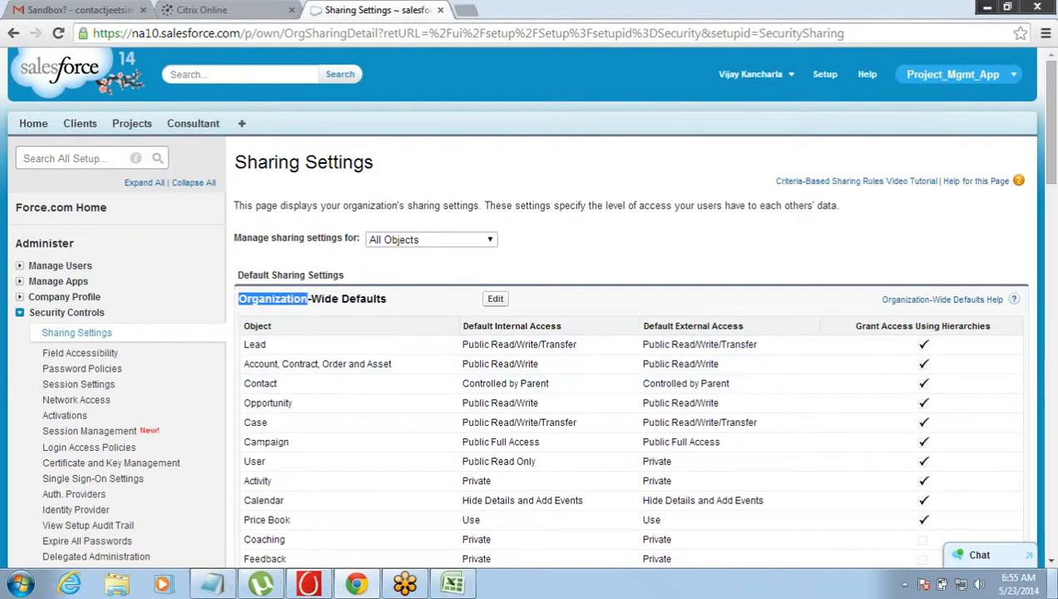
scroll(1052, 566, "down", 4)
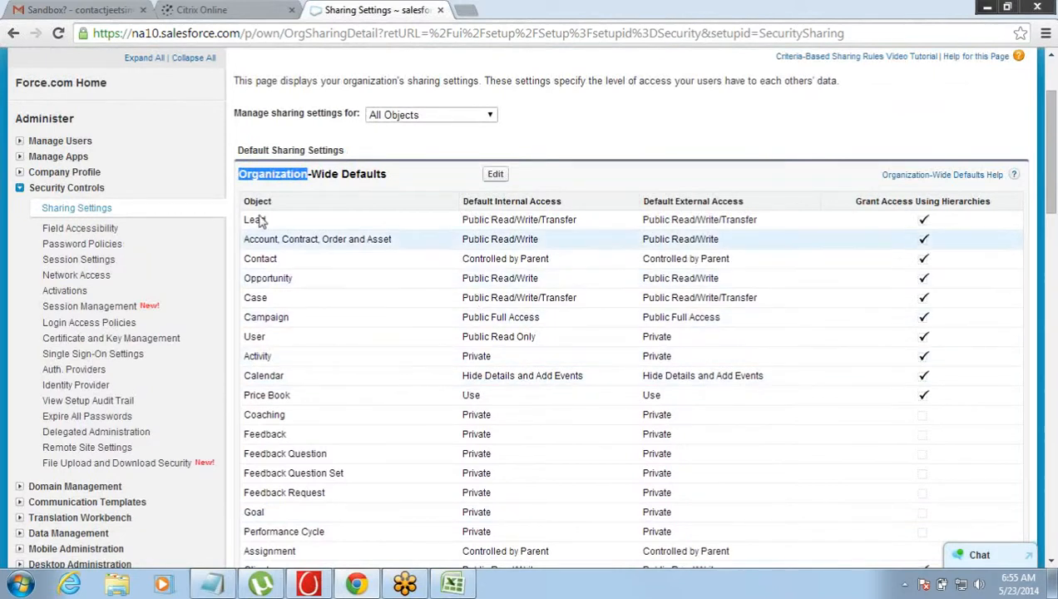
- Review the objects in the Organization-Wide Defaults table, checking them against the Private / Public note in Notepad
left_click_drag(246, 219, 257, 275)
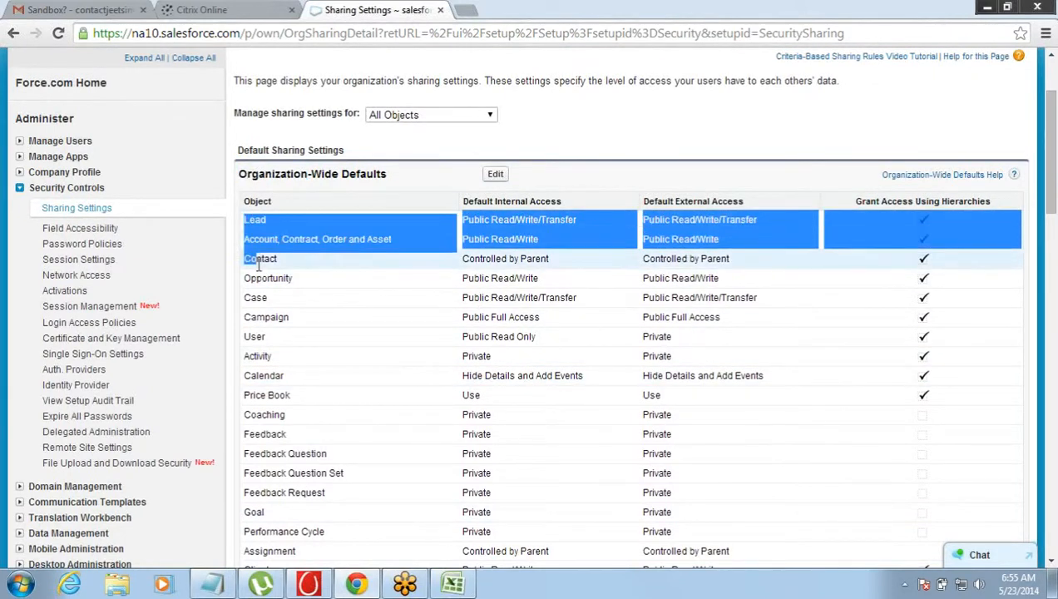
left_click(261, 271)
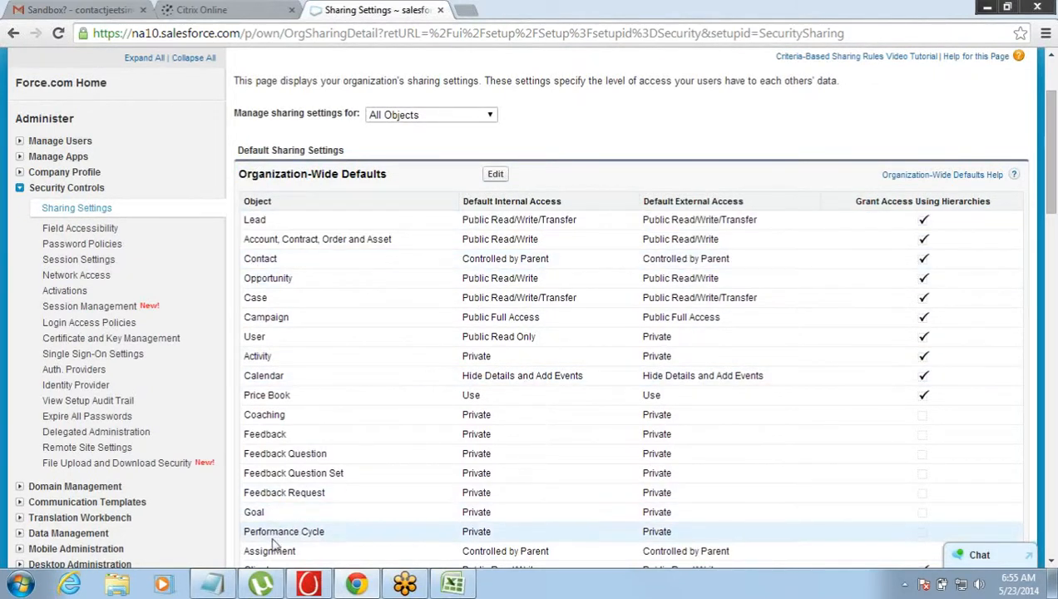
left_click(226, 586)
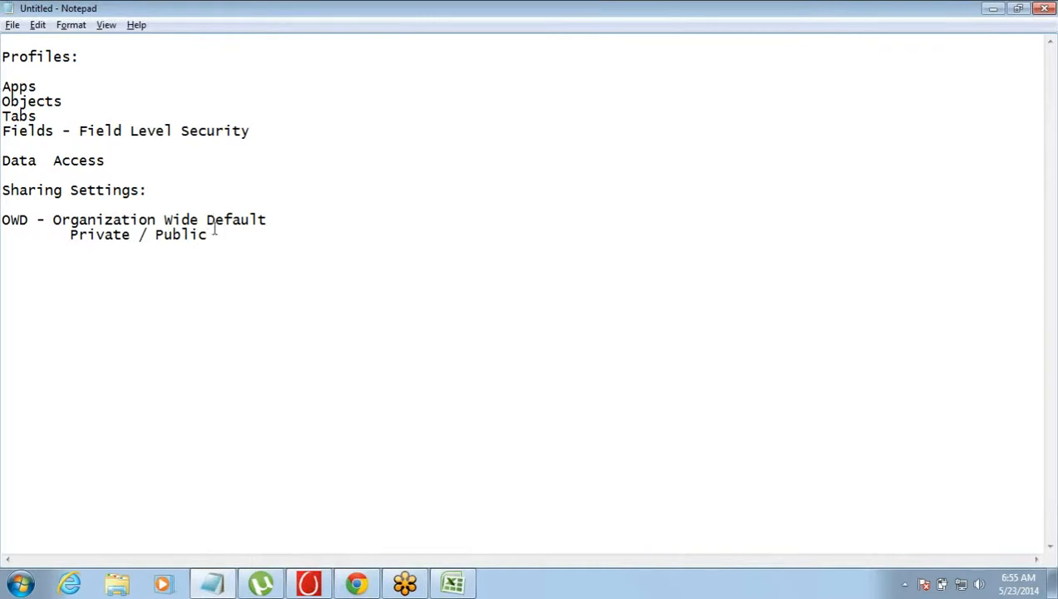
left_click(356, 584)
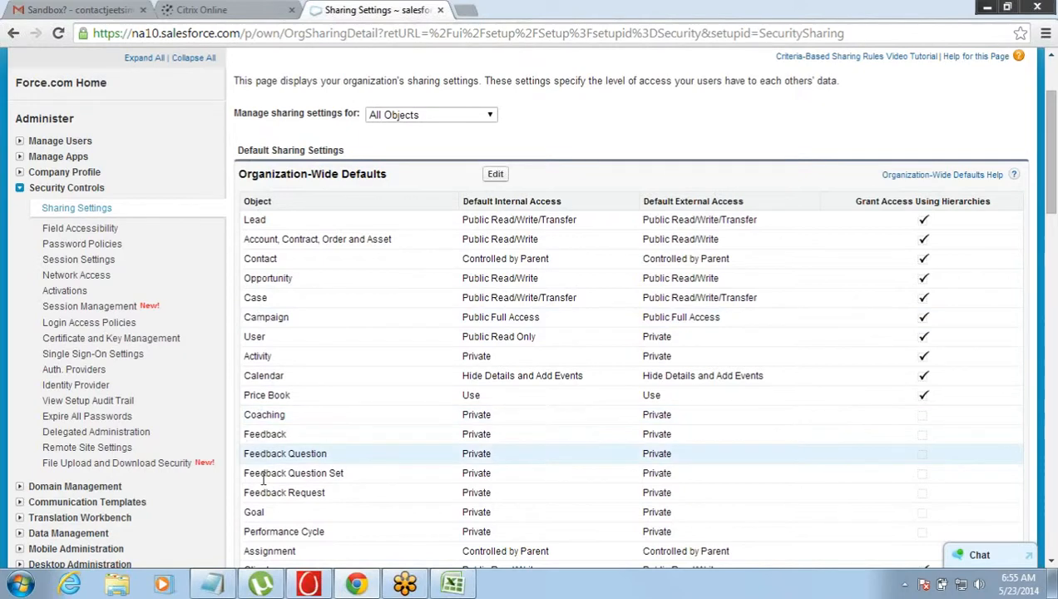
left_click(1051, 564)
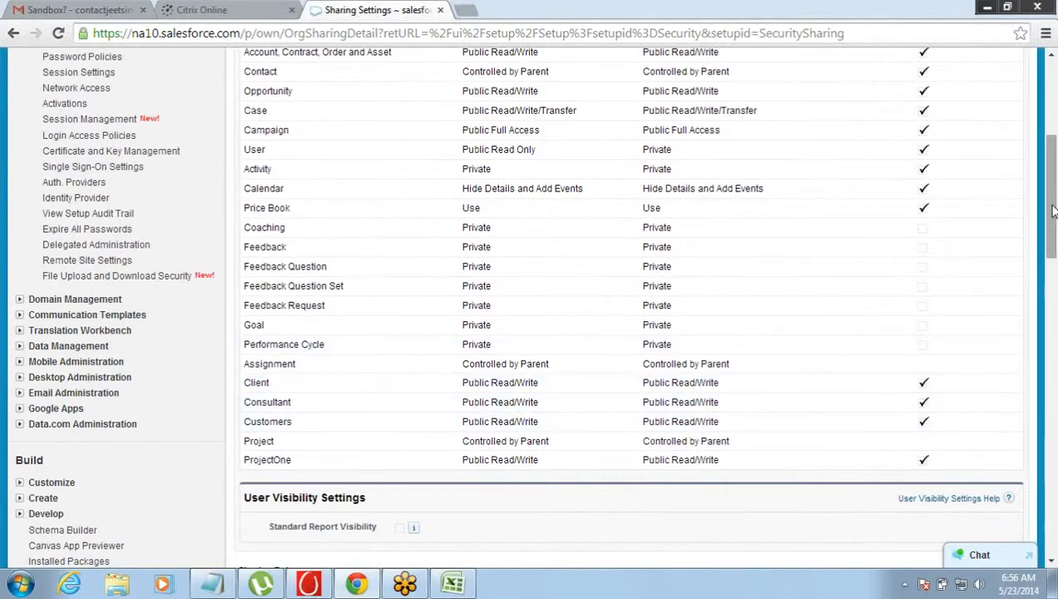
left_click_drag(1050, 239, 1049, 224)
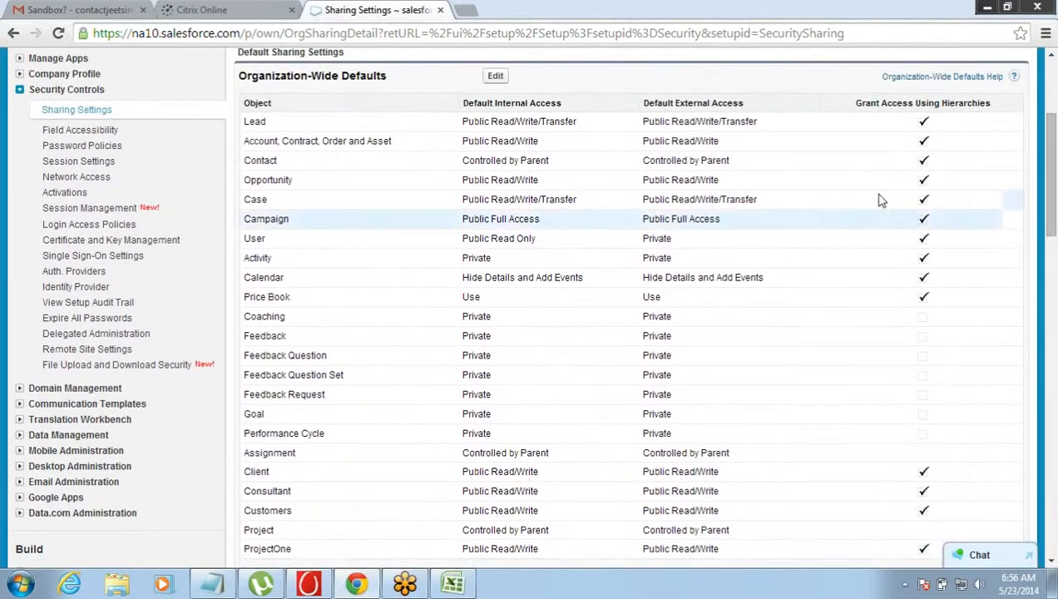
- Open the organization-wide defaults for editing and set the Client object's default internal access to Private
left_click(494, 77)
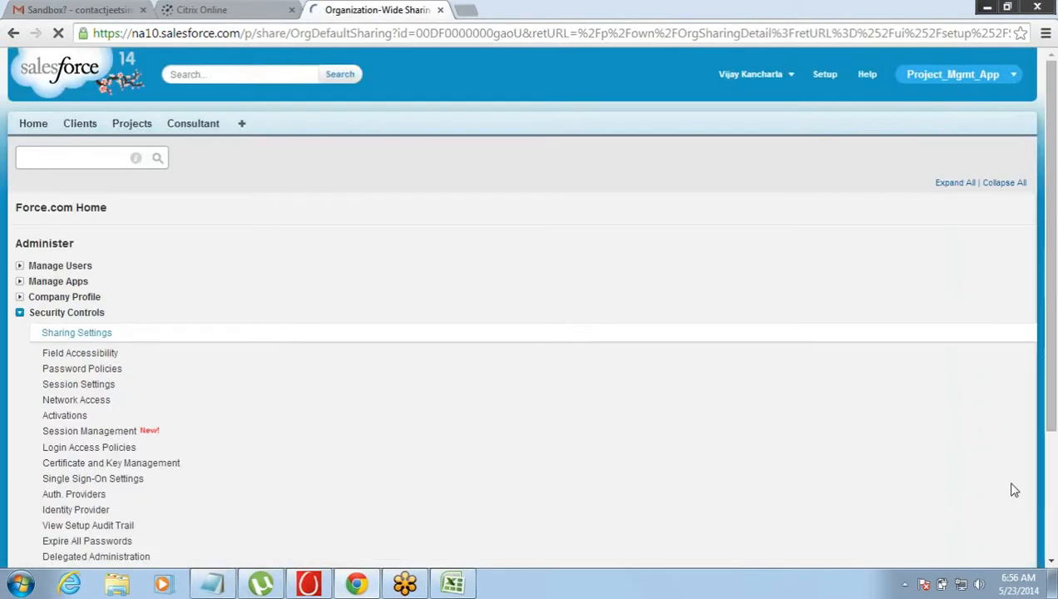
left_click_drag(1053, 277, 1055, 363)
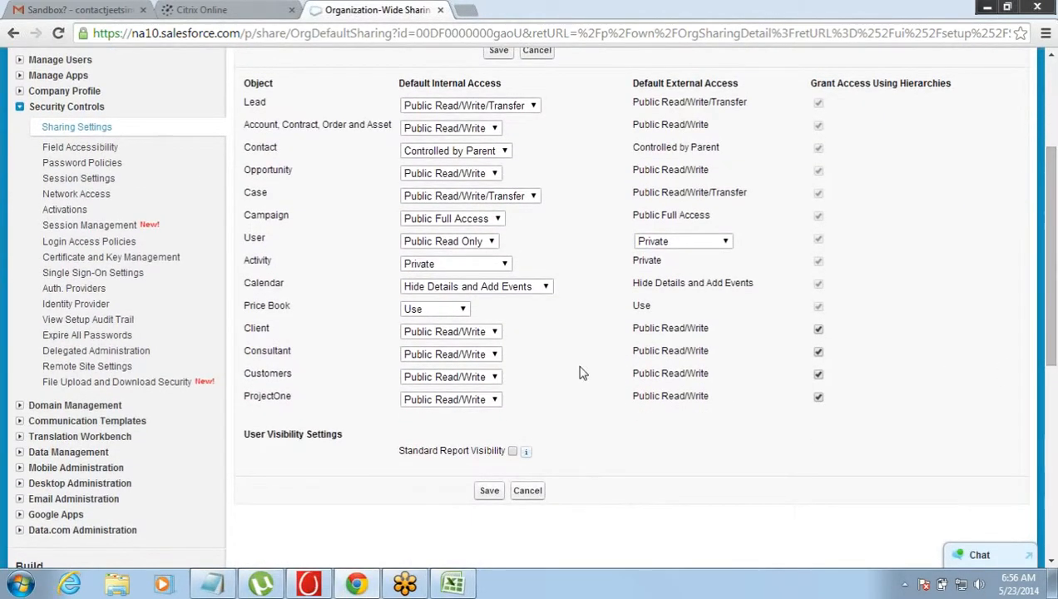
left_click_drag(244, 329, 275, 330)
left_click(447, 331)
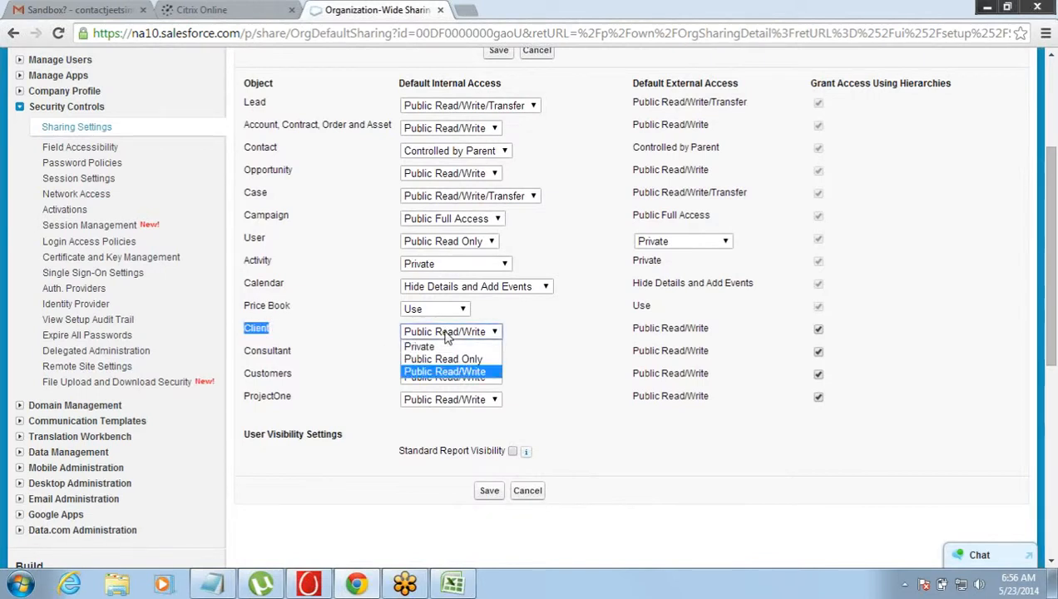
left_click(446, 347)
left_click(263, 323)
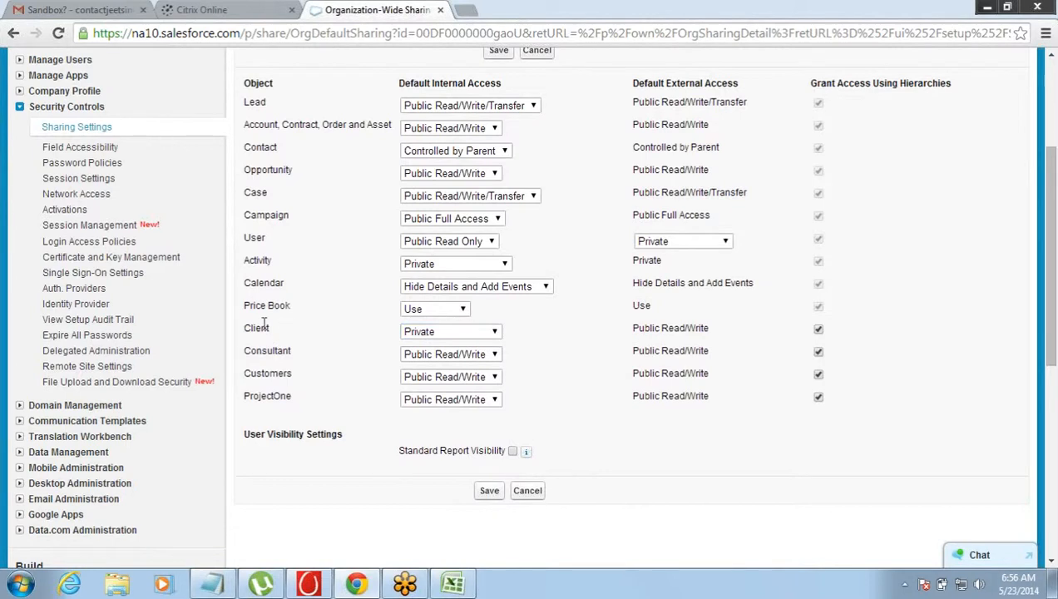
- Switch the Client object's default internal access to Public Read Only and back to Public Read/Write
left_click_drag(246, 329, 284, 330)
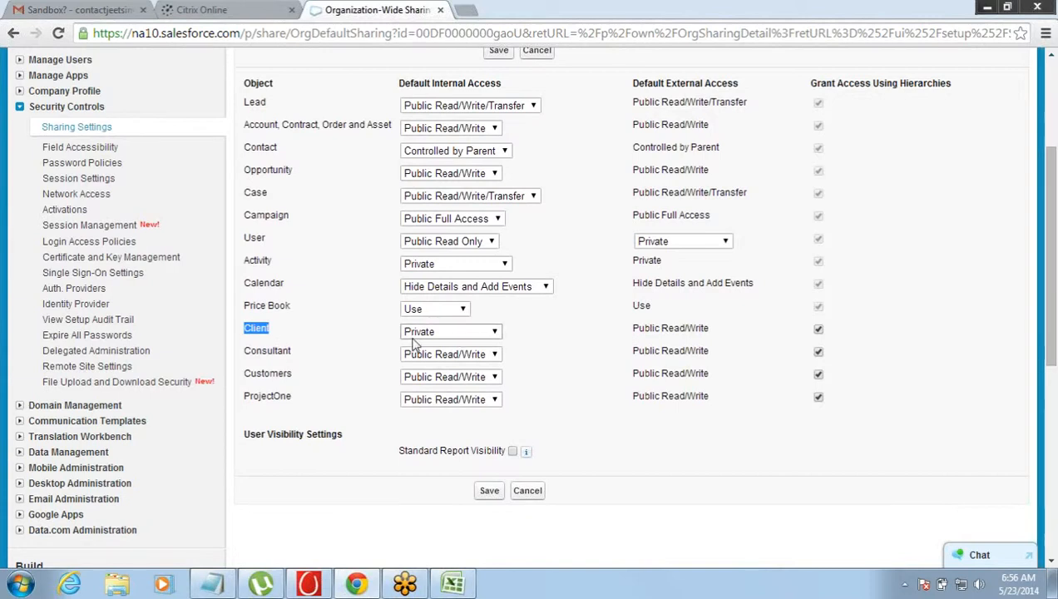
left_click(414, 332)
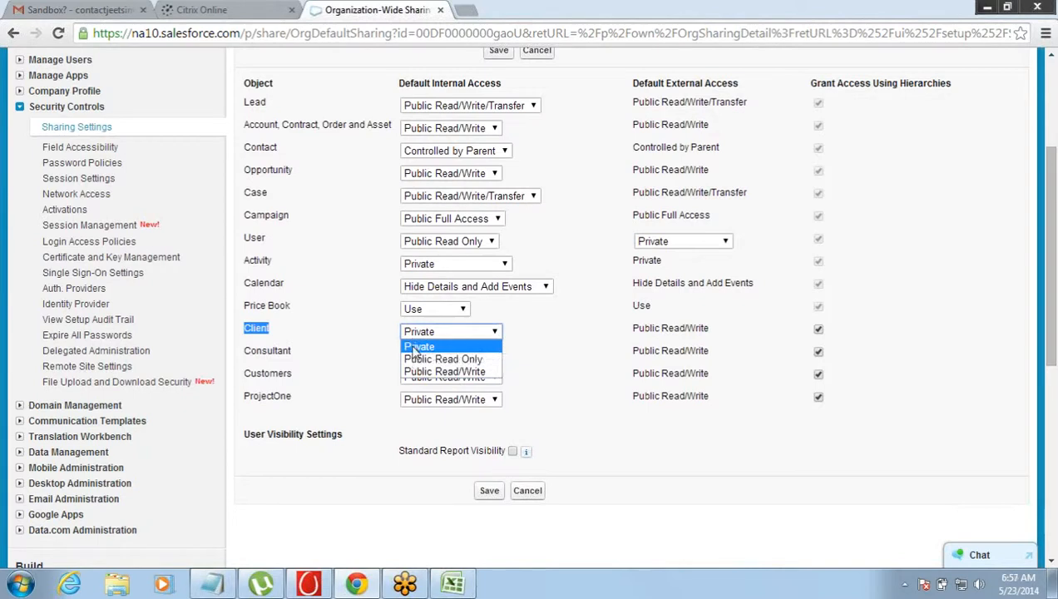
left_click(410, 361)
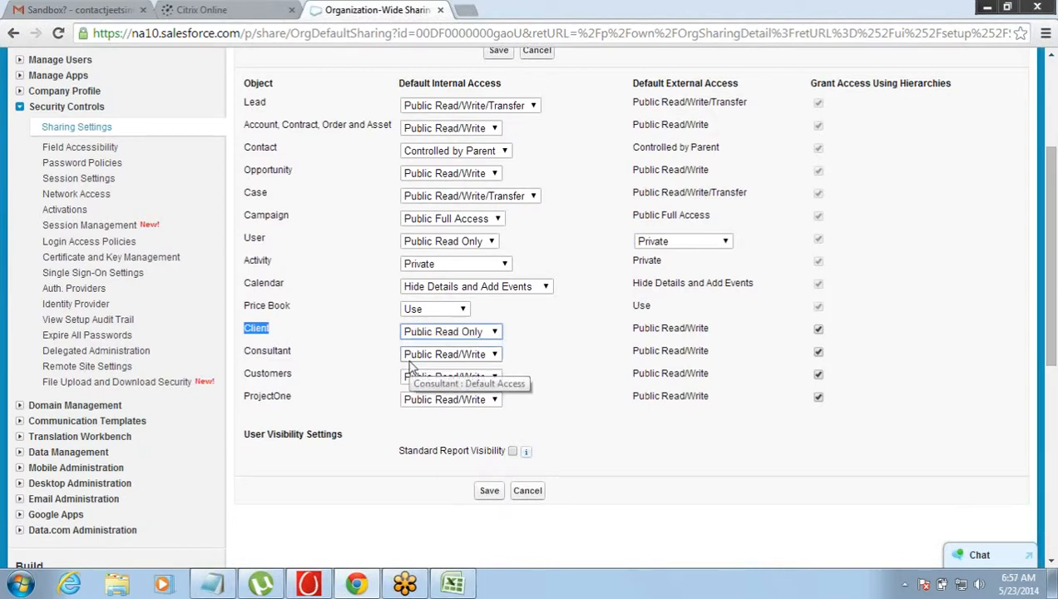
left_click(447, 333)
left_click(435, 372)
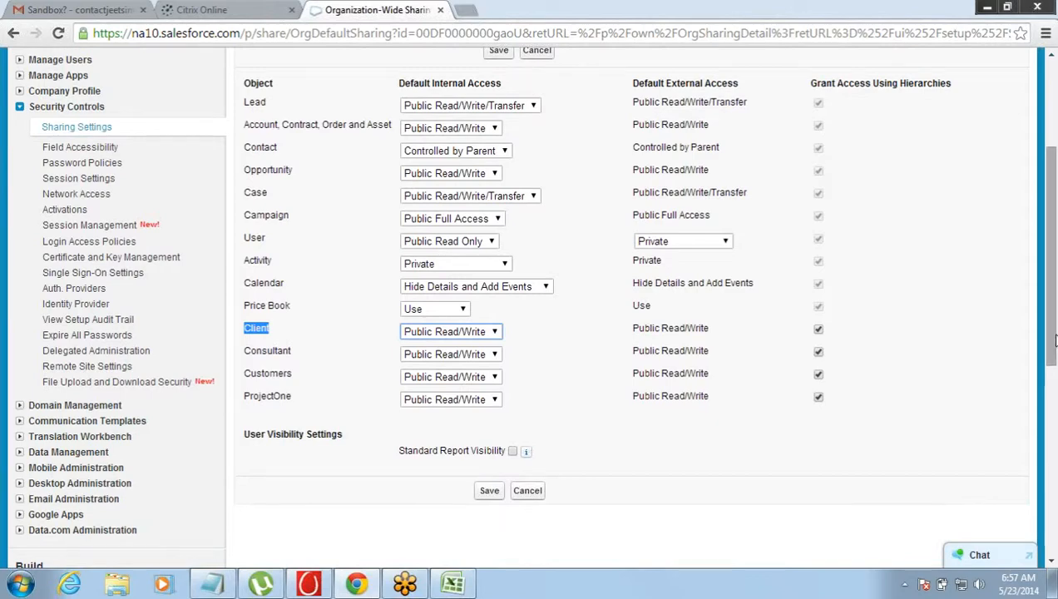
- Highlight the Grant Access Using Hierarchies heading and cancel editing the organization-wide defaults
left_click_drag(1054, 340, 1055, 297)
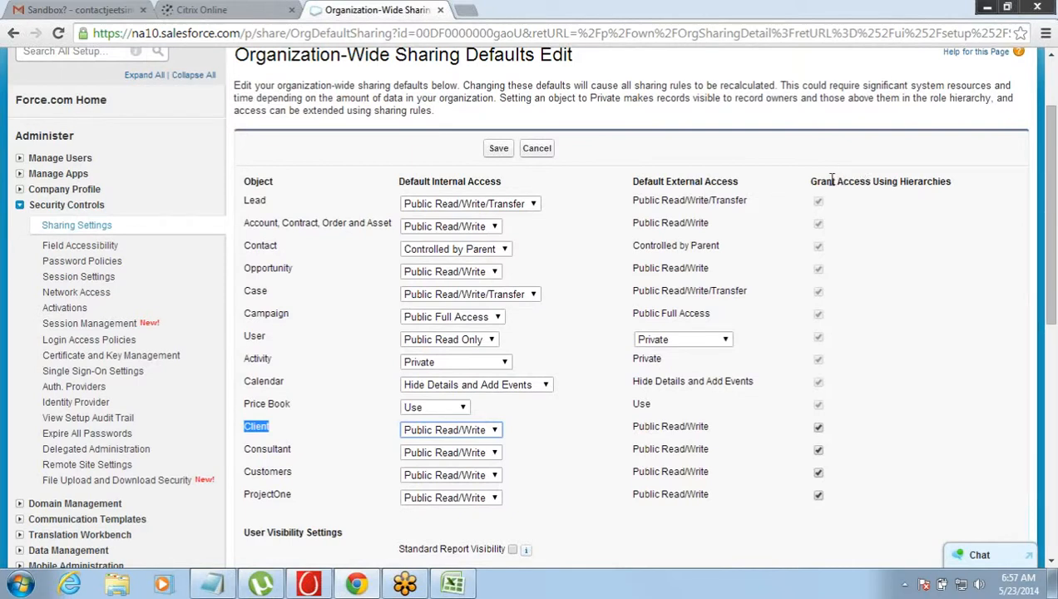
left_click_drag(832, 180, 943, 183)
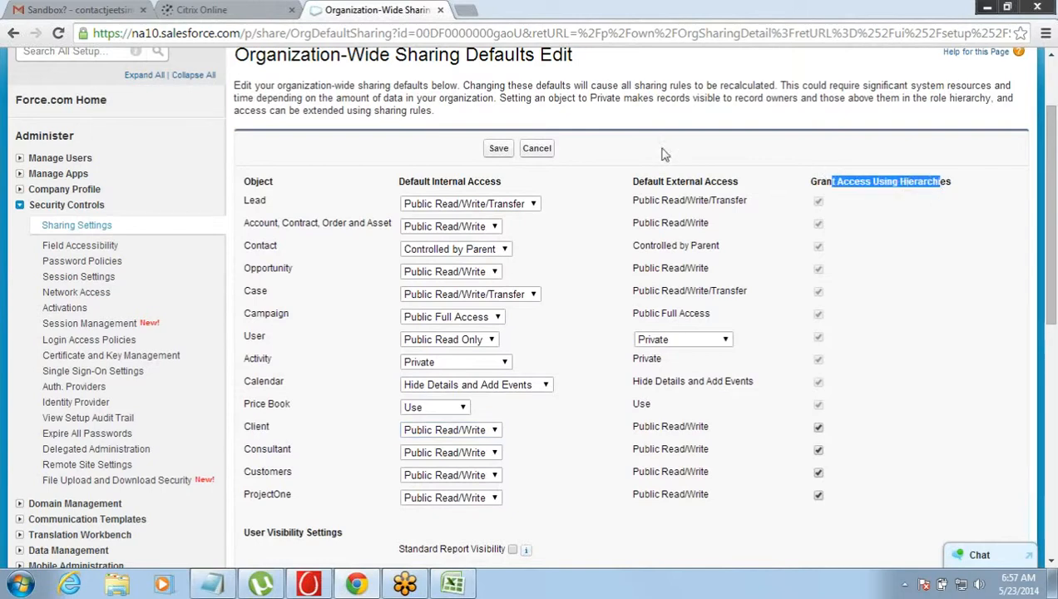
left_click(541, 150)
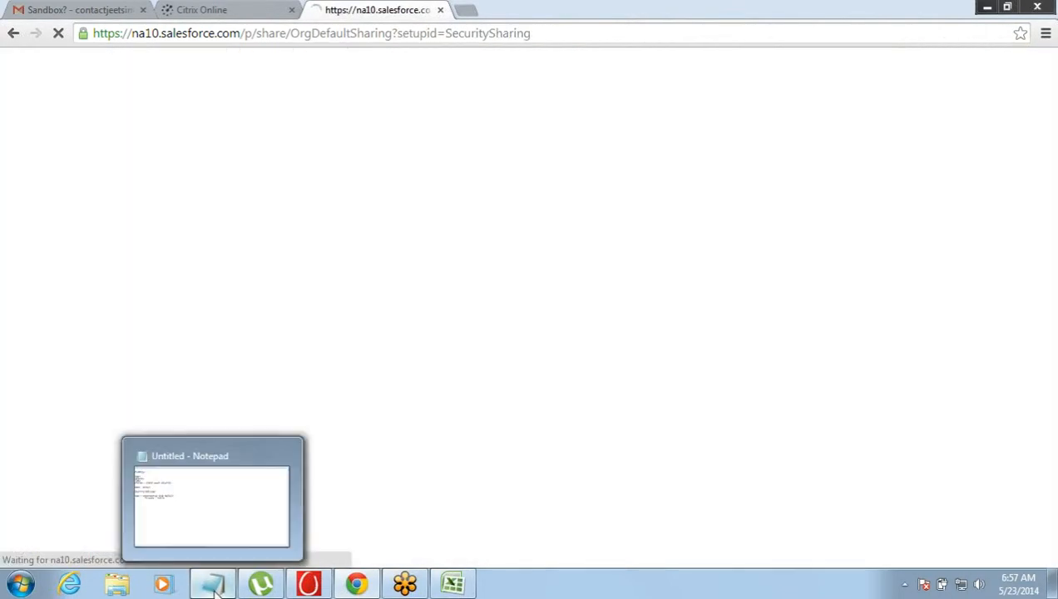
- Switch to Notepad and add the indented line "Grant Acces using Hierarchy" below "Private / Public"
left_click(214, 587)
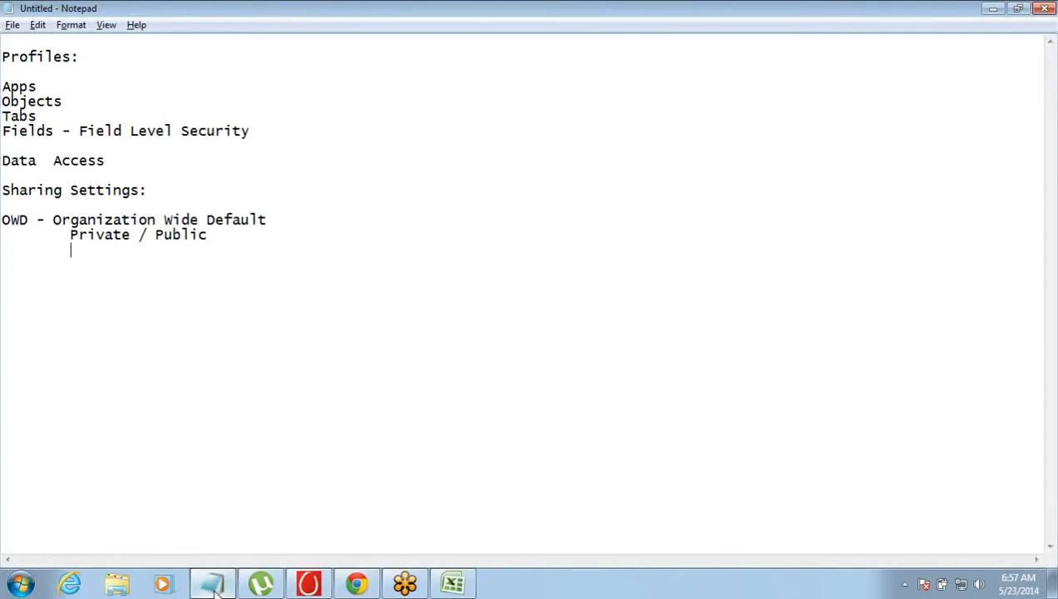
type("B")
key("BackSpace")
type("Grant Acc")
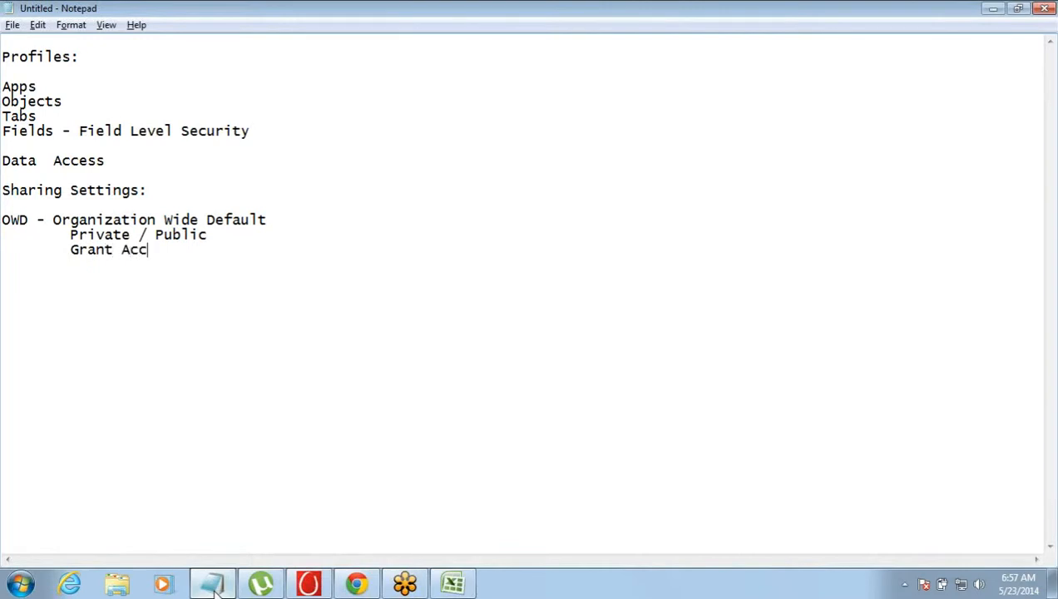
type("es using H")
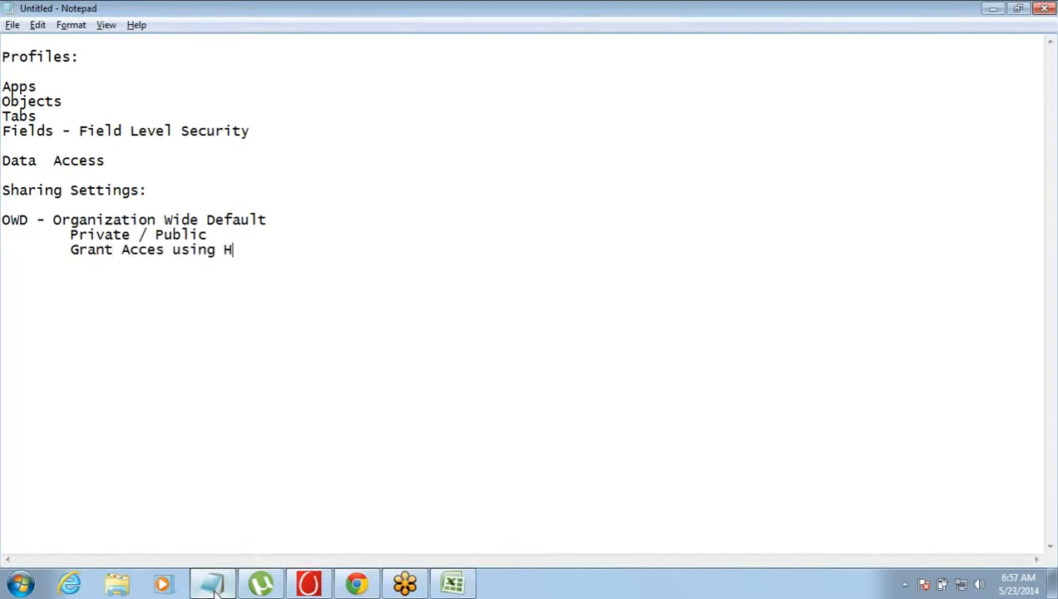
type("ierarchy")
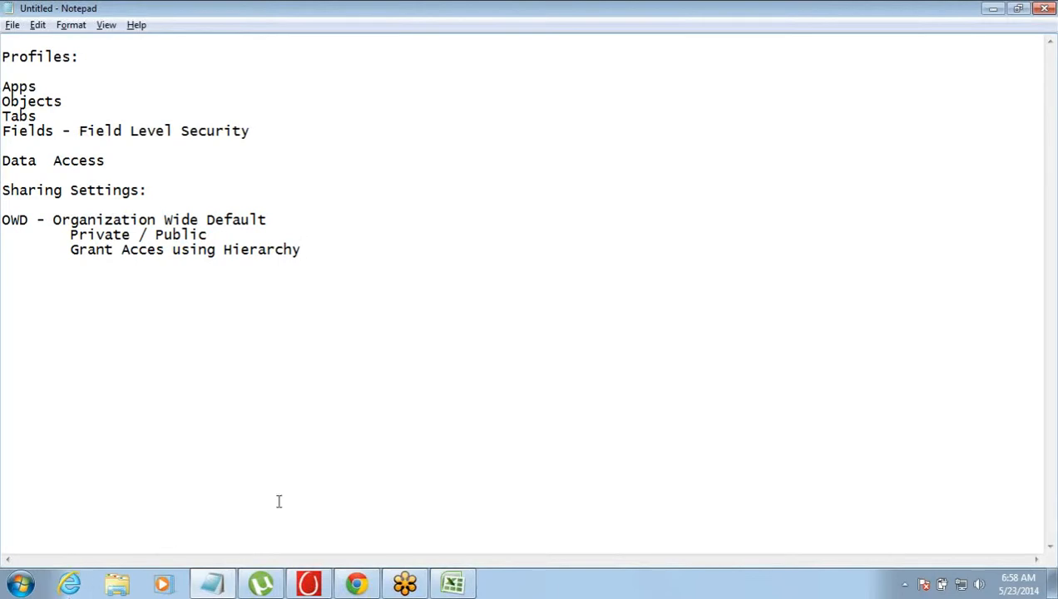
- Switch to Salesforce in Chrome and review the organization-wide defaults and the sharing rules sections on the Sharing Settings page
mouse_move(363, 581)
left_click(357, 586)
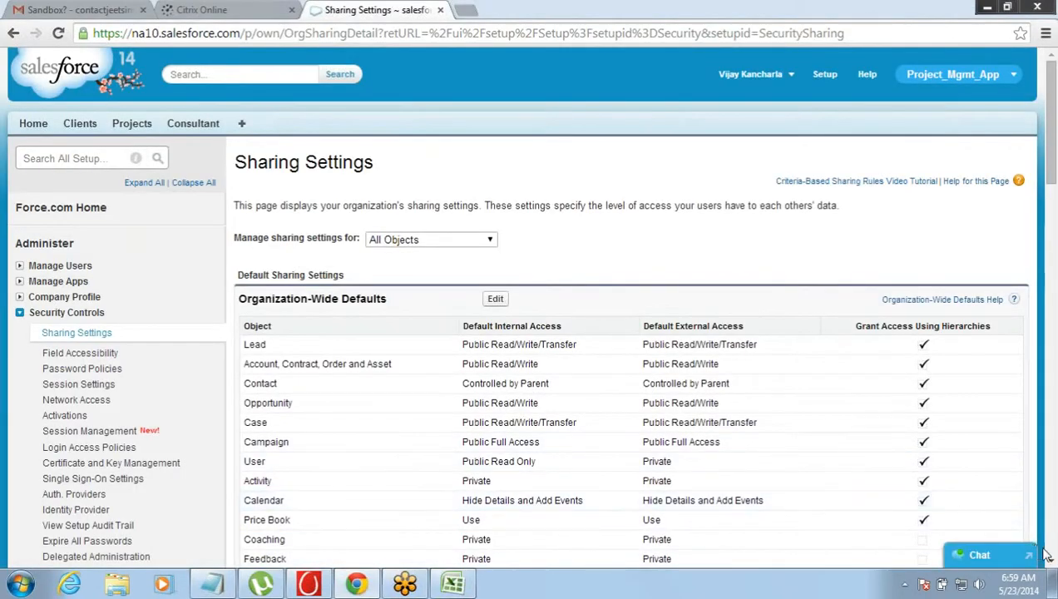
scroll(1051, 563, "down", 5)
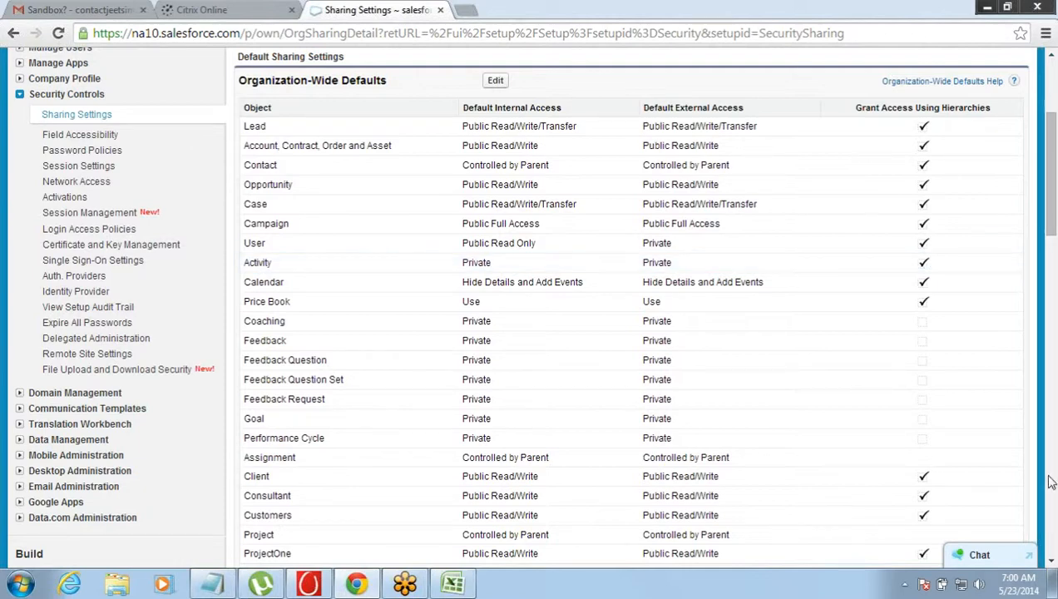
left_click_drag(1052, 568, 1053, 568)
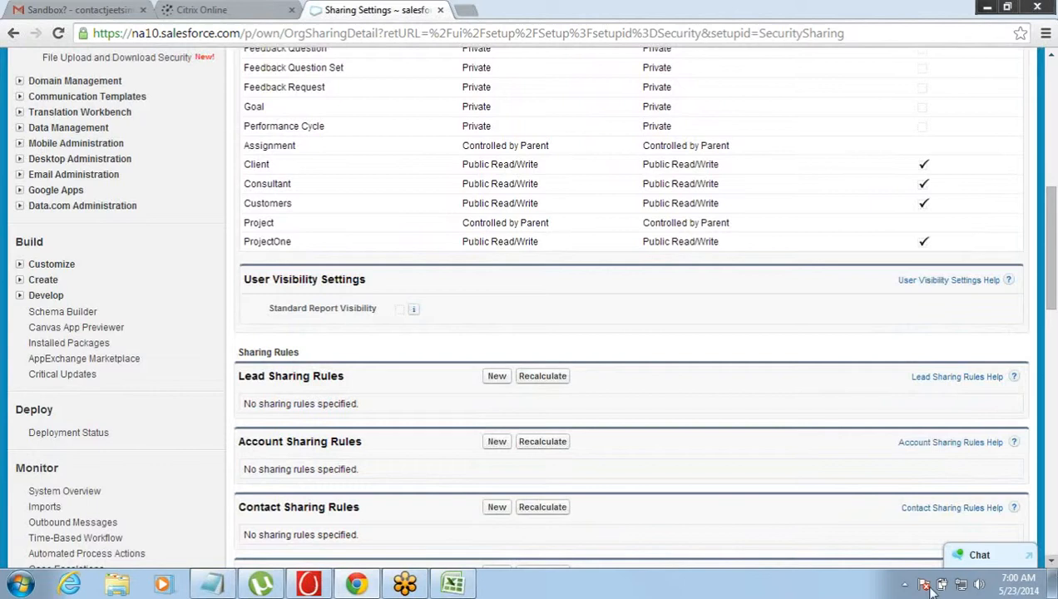
- Switch to Notepad and add the line "Sharing Rules" below the OWD notes, separated by a blank line
left_click(216, 585)
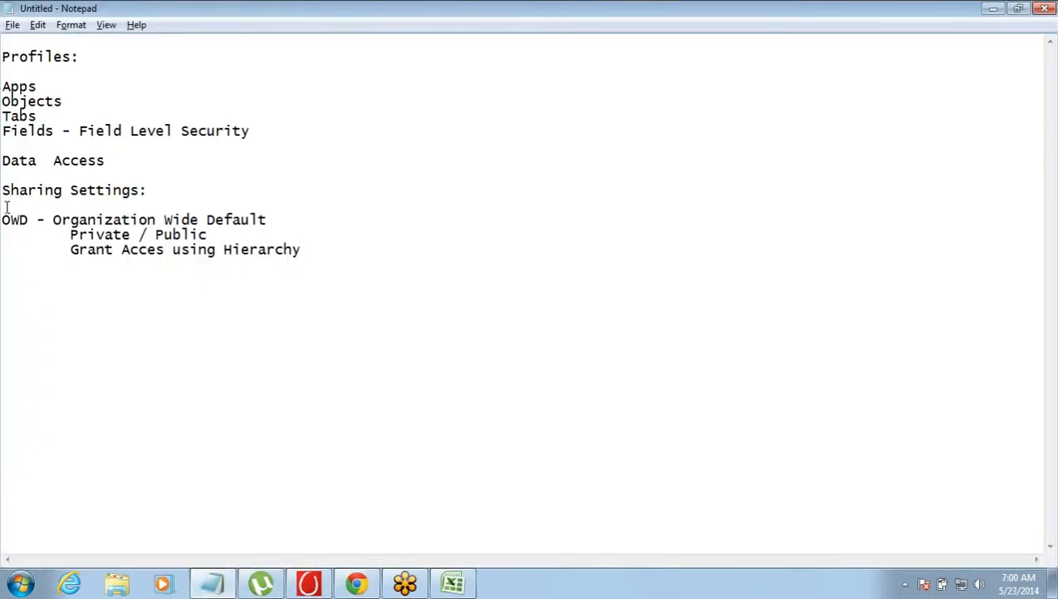
left_click_drag(3, 220, 208, 236)
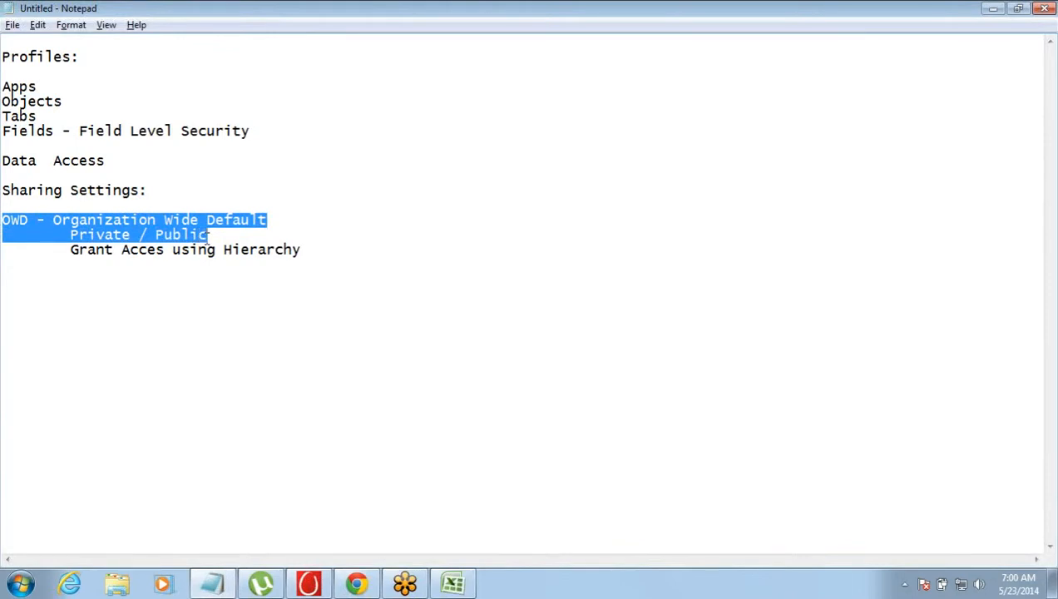
left_click_drag(78, 251, 241, 258)
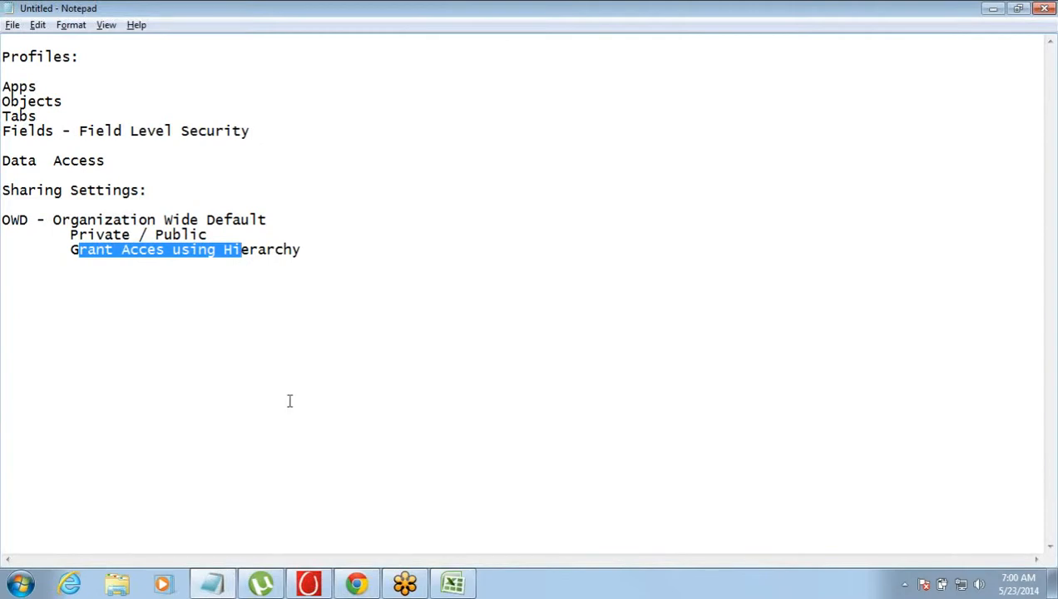
left_click(332, 250)
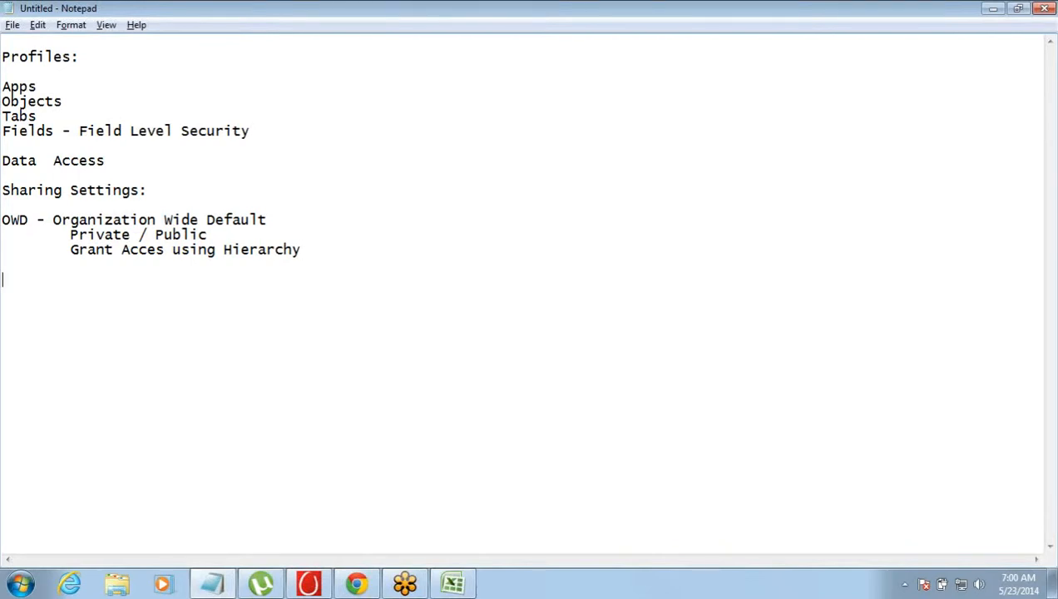
type("Sharing RUles")
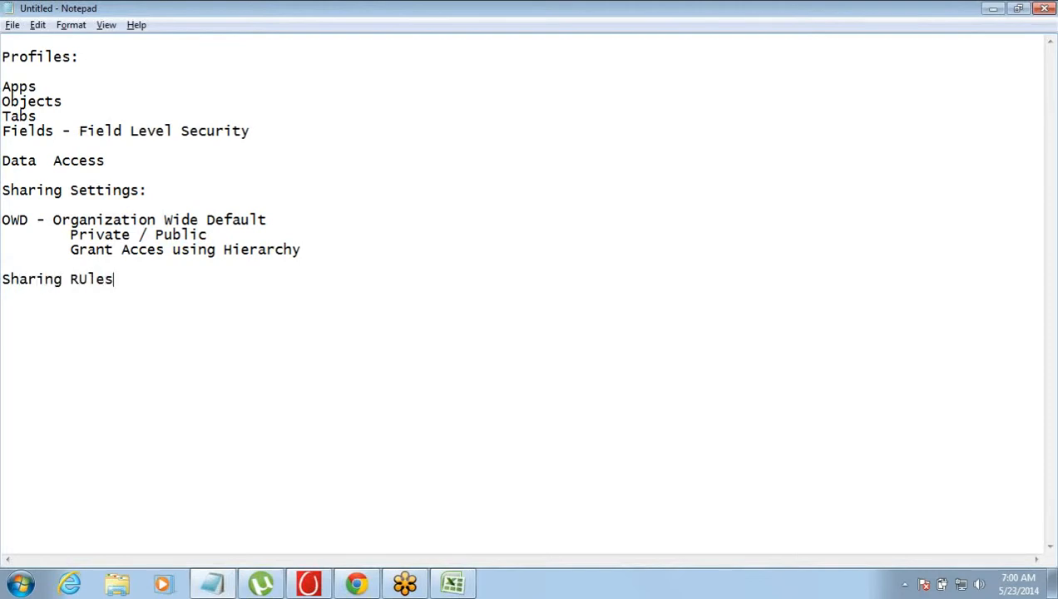
key("Left")
key("shift+Left")
type("u")
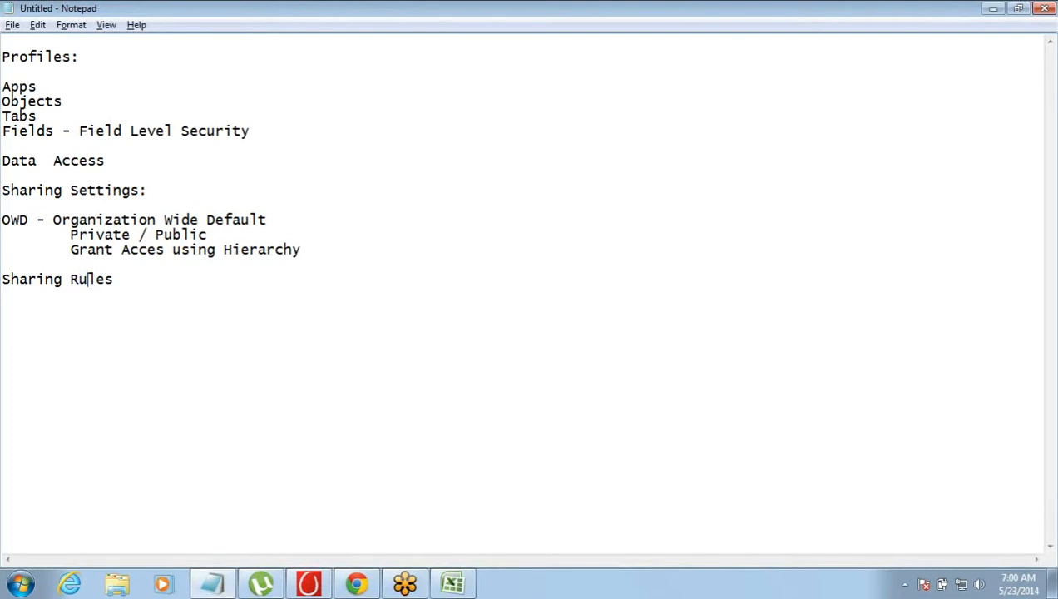
- Switch to Salesforce in Chrome and examine the Default Internal Access and Default External Access columns of the Organization-Wide Defaults table
left_click(356, 583)
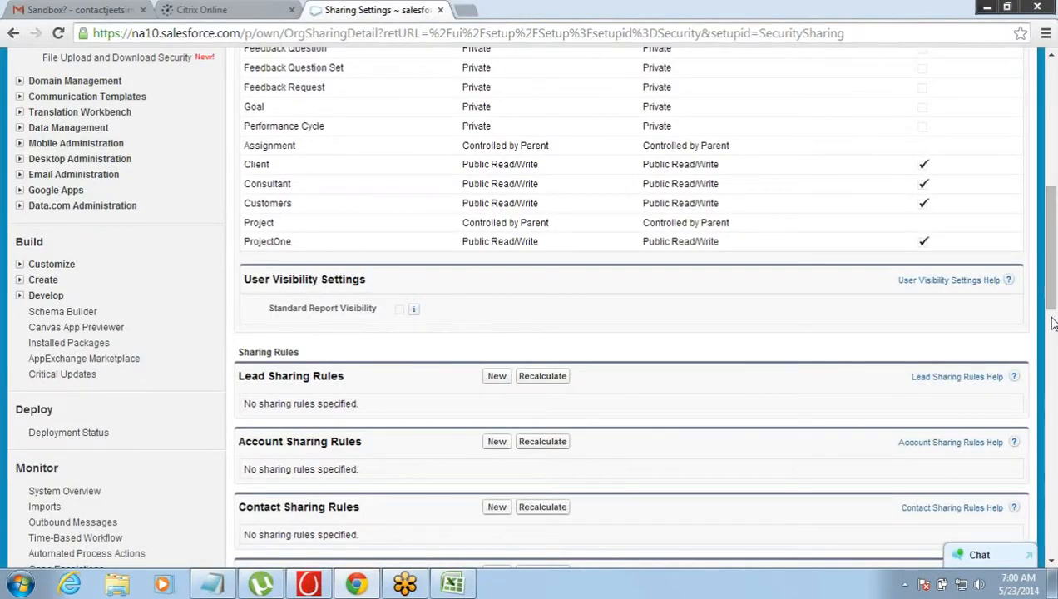
scroll(1032, 250, "up", 5)
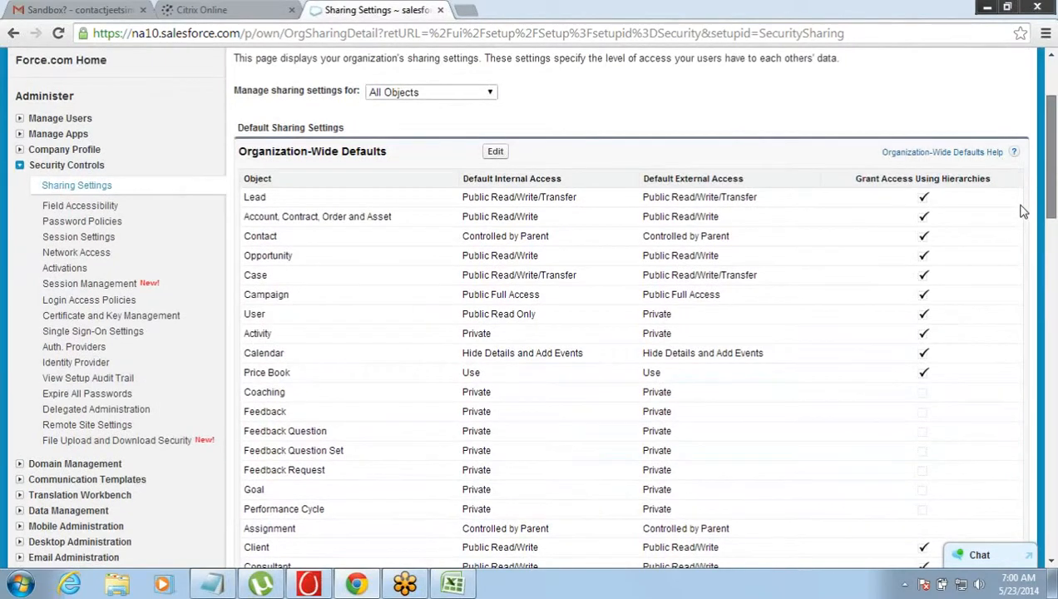
left_click_drag(1021, 206, 1020, 207)
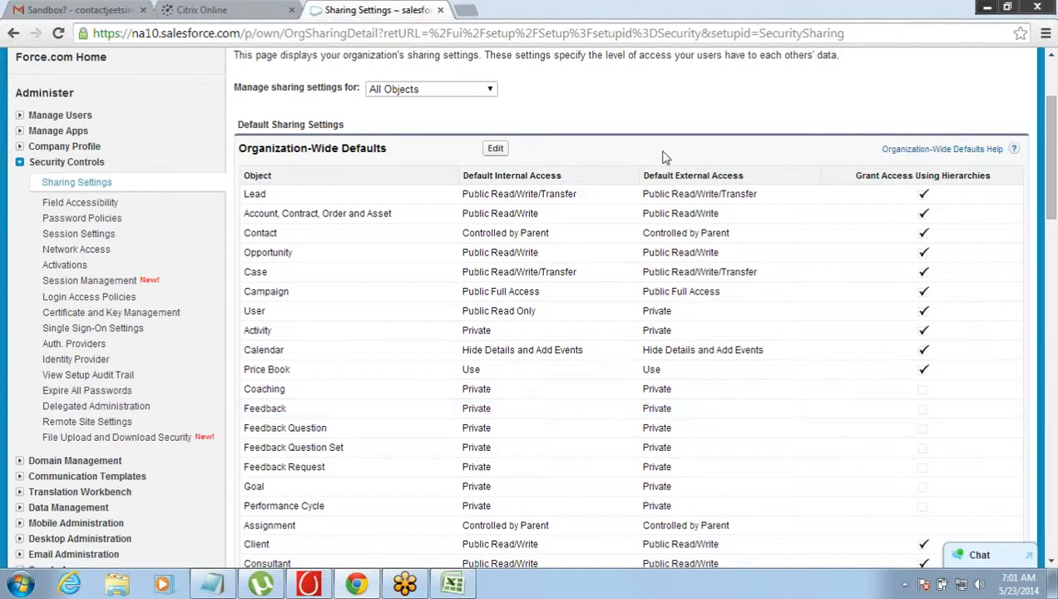
double_click(517, 176)
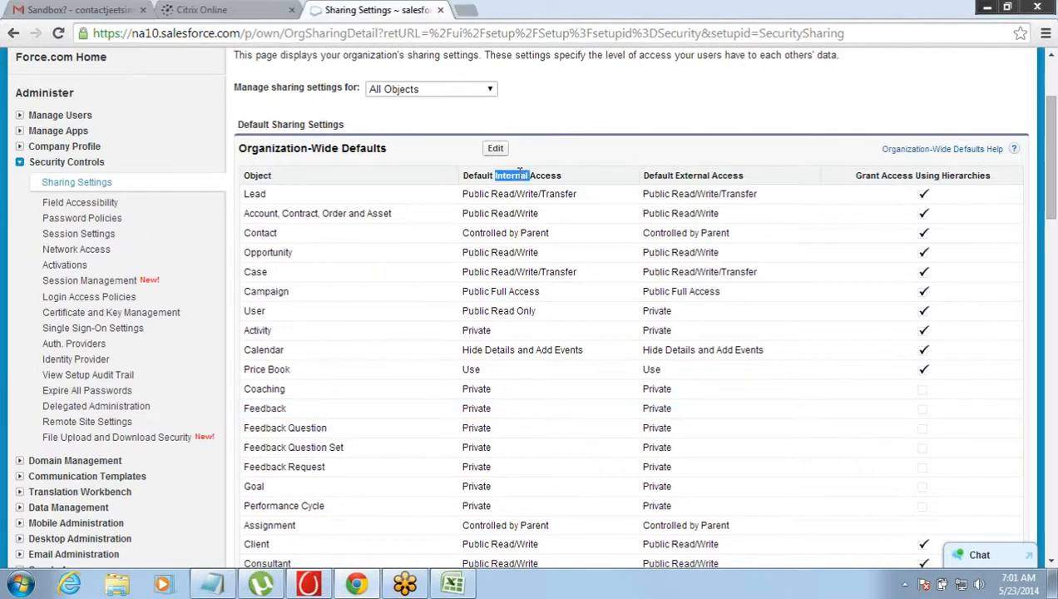
double_click(662, 174)
left_click(473, 175)
left_click_drag(469, 175, 551, 178)
left_click_drag(646, 177, 745, 177)
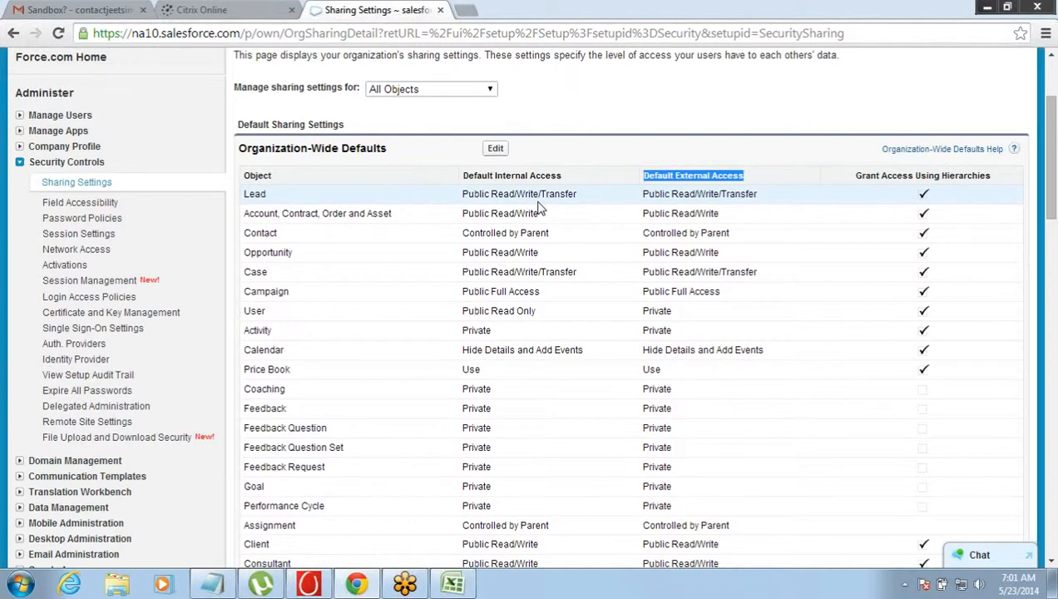
left_click_drag(463, 175, 571, 178)
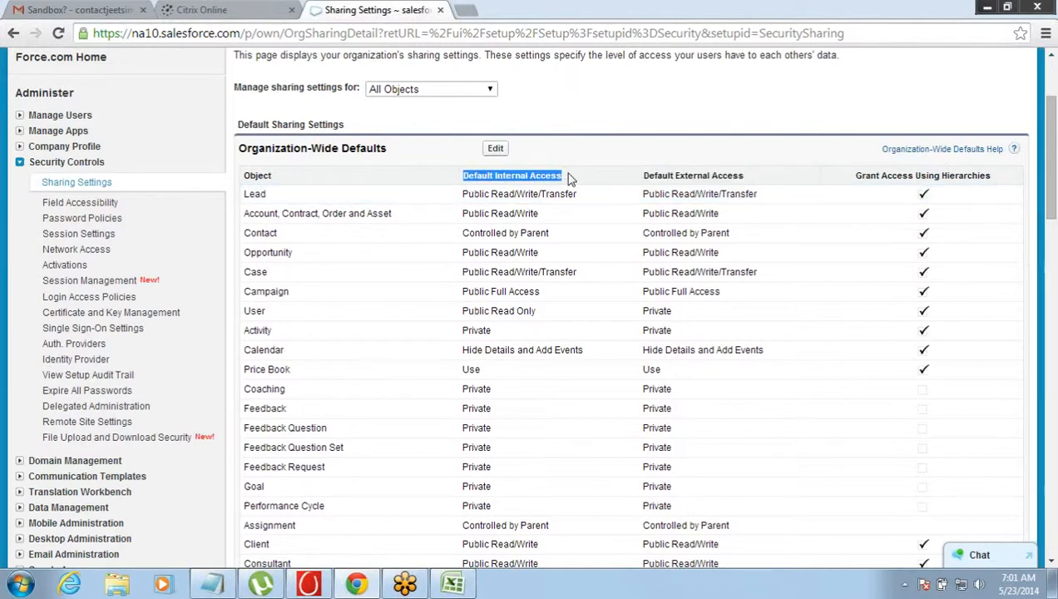